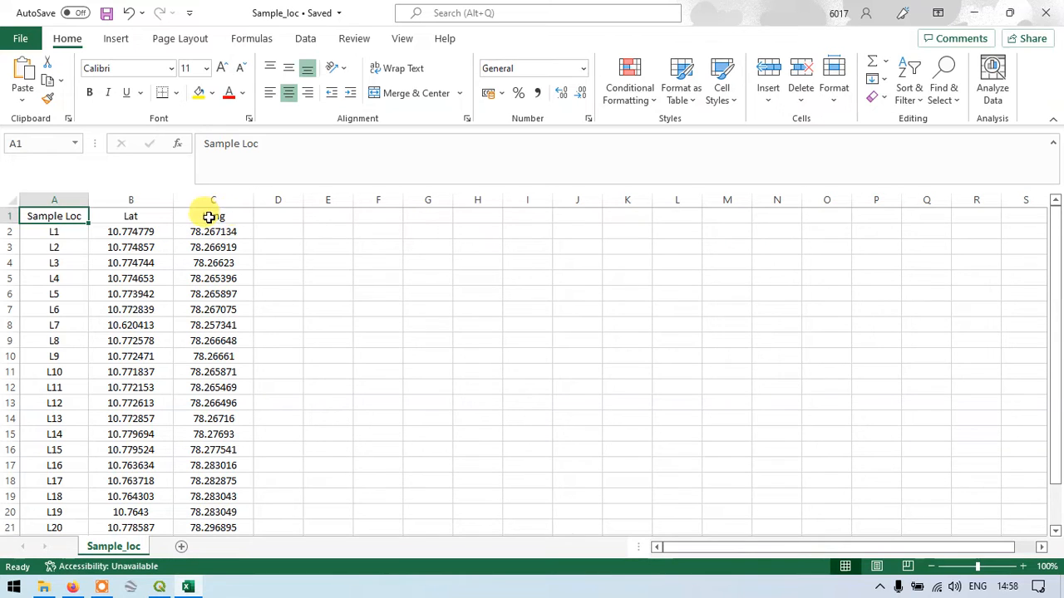
# Step: Save a copy of the sample location sheet as Sample_loc1 in CSV (Comma delimited) format in the You_tube_MR folder
pyautogui.click(20, 38)
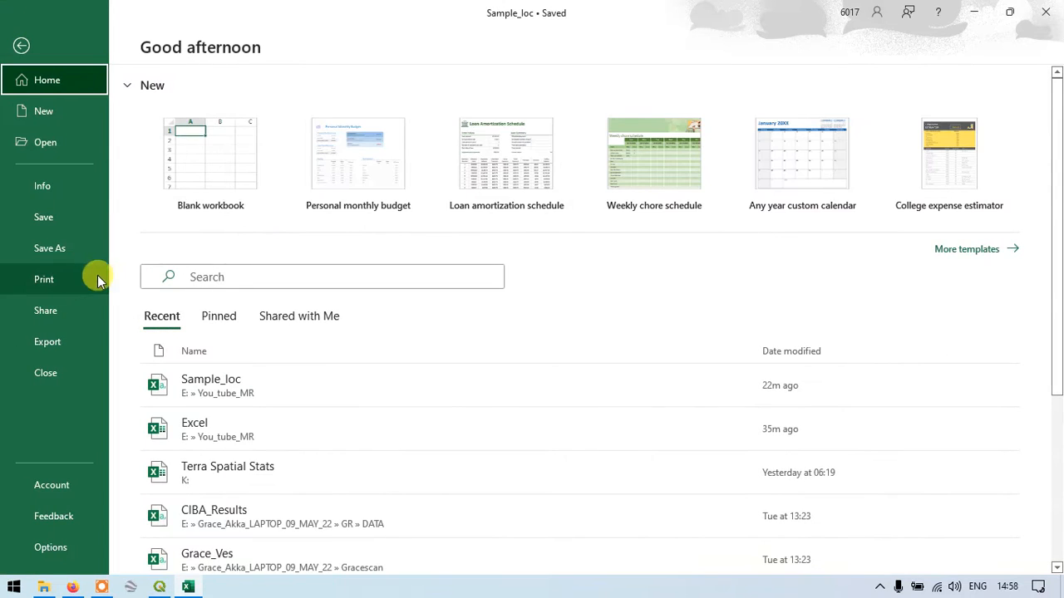
pyautogui.click(70, 251)
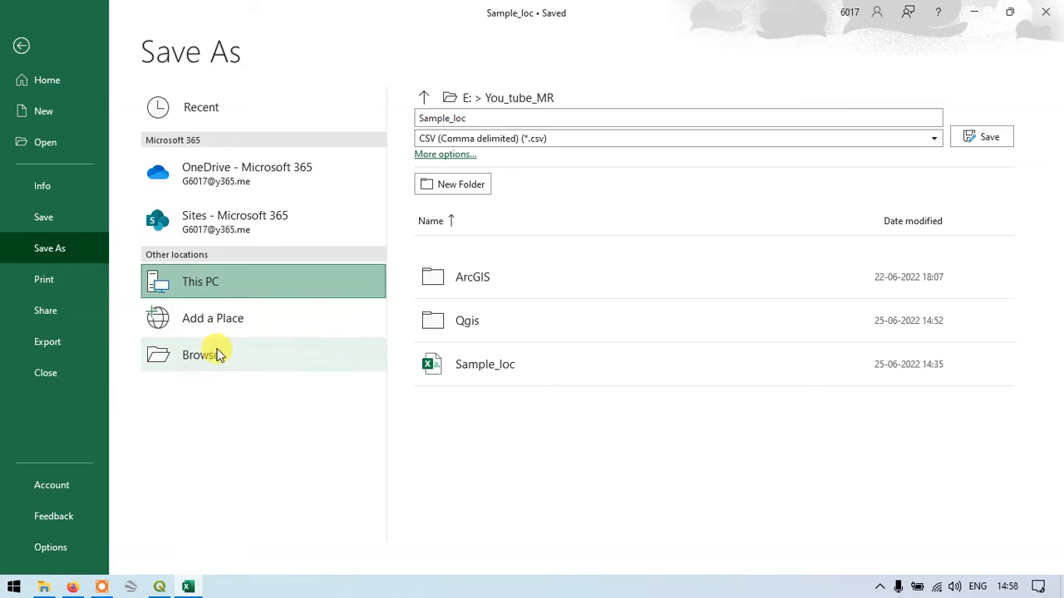
pyautogui.click(208, 354)
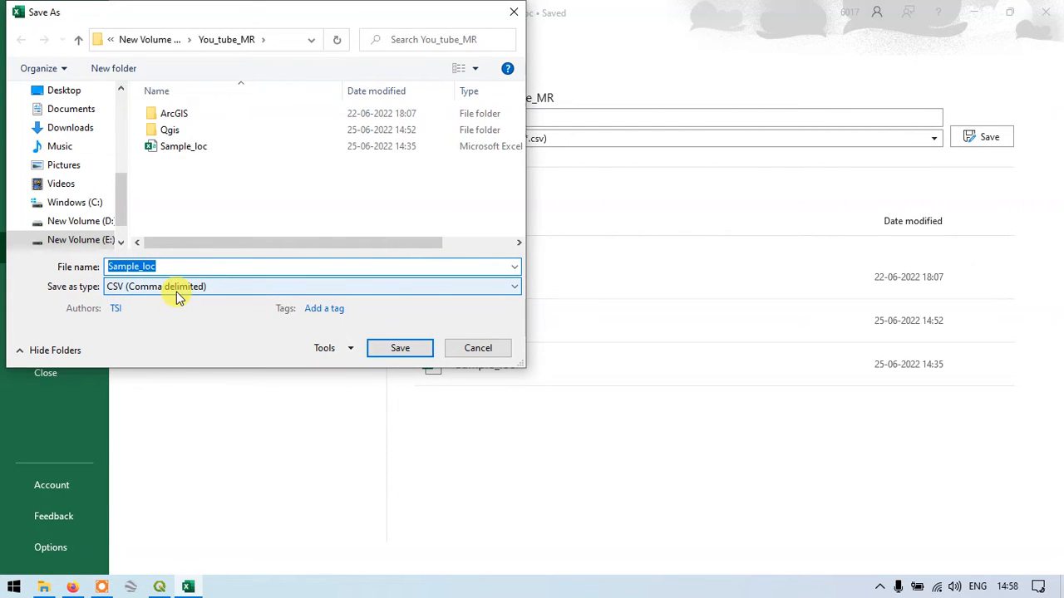
pyautogui.click(177, 271)
pyautogui.write('1')
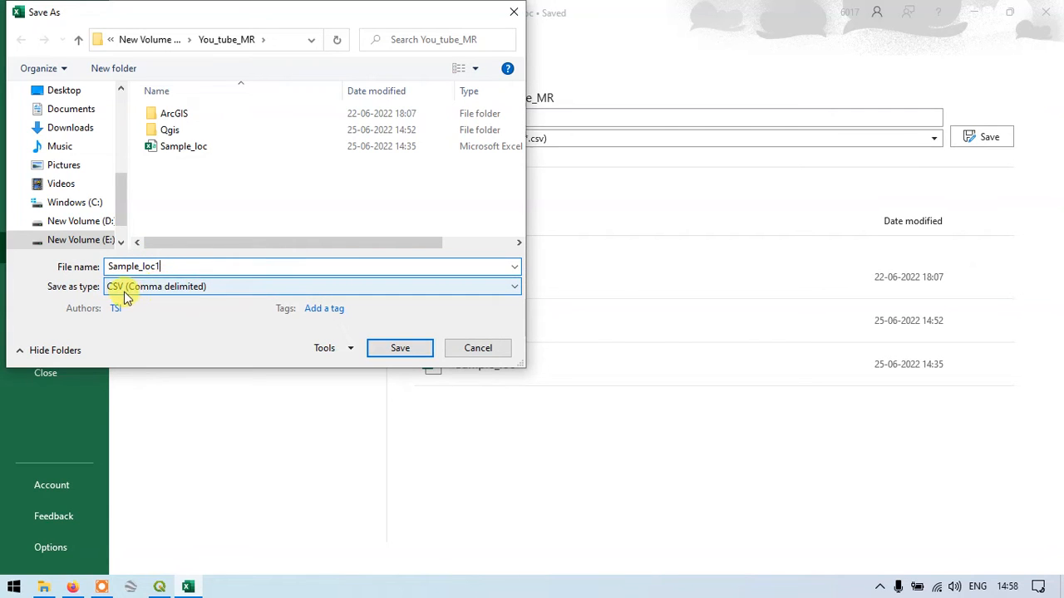
pyautogui.click(146, 290)
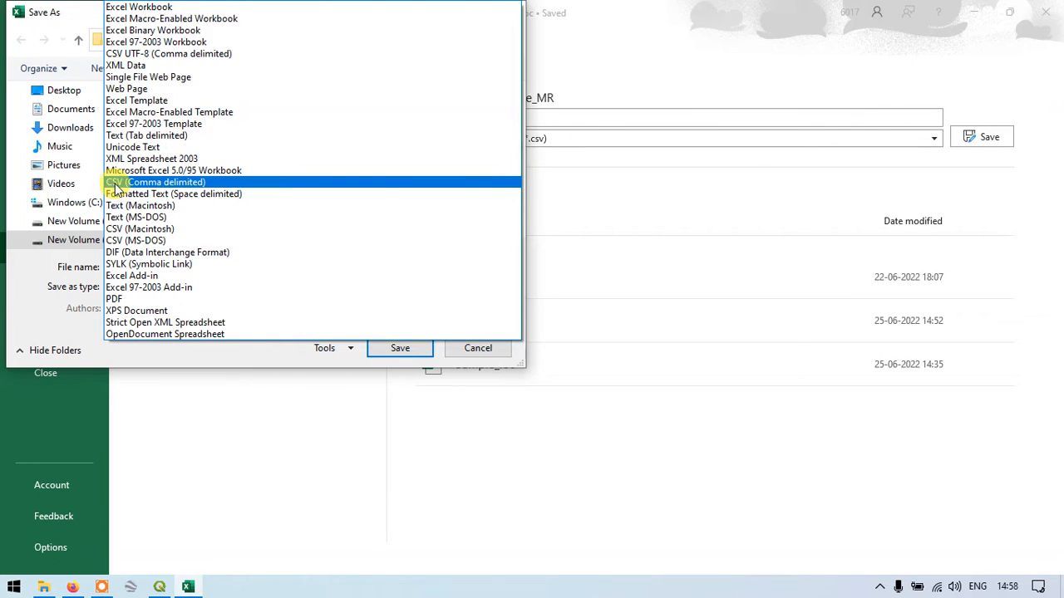
pyautogui.click(172, 184)
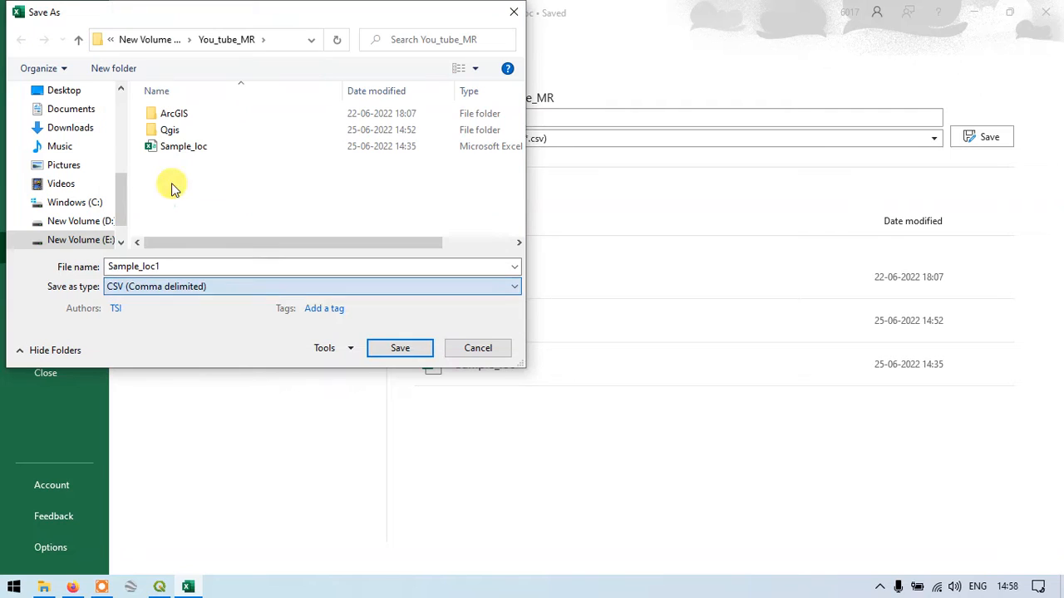
pyautogui.click(399, 350)
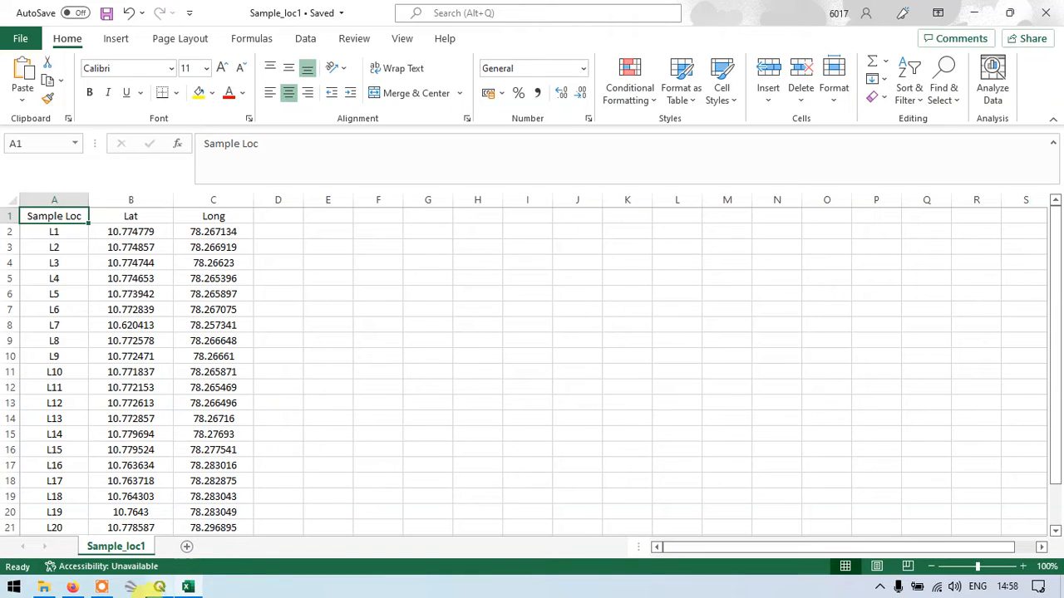
# Step: Switch to QGIS and load Sample_loc1.csv from the You_tube_MR folder as the source for a new delimited text layer
pyautogui.click(159, 587)
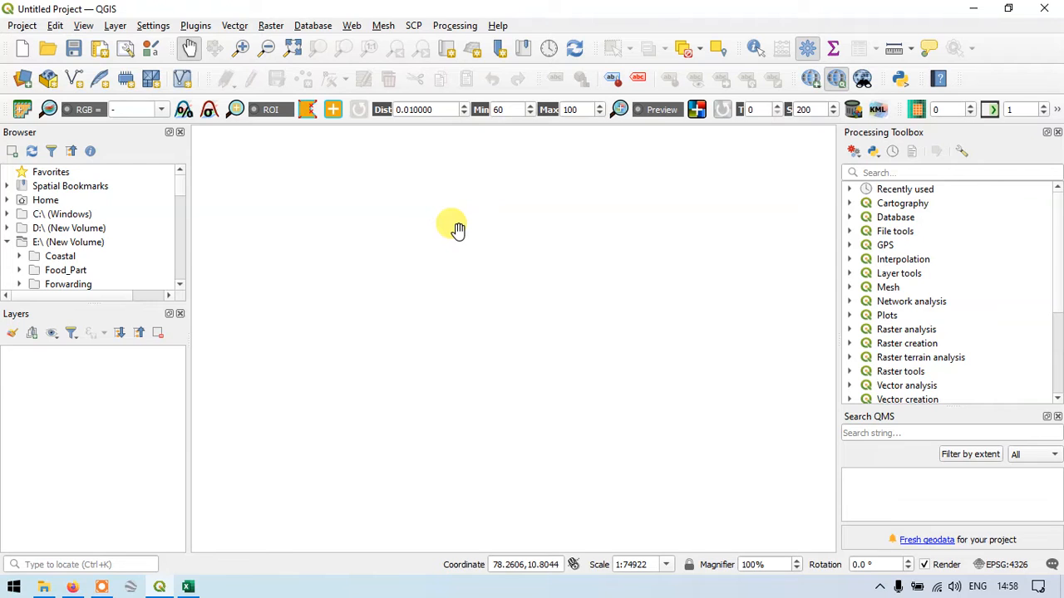
pyautogui.click(115, 25)
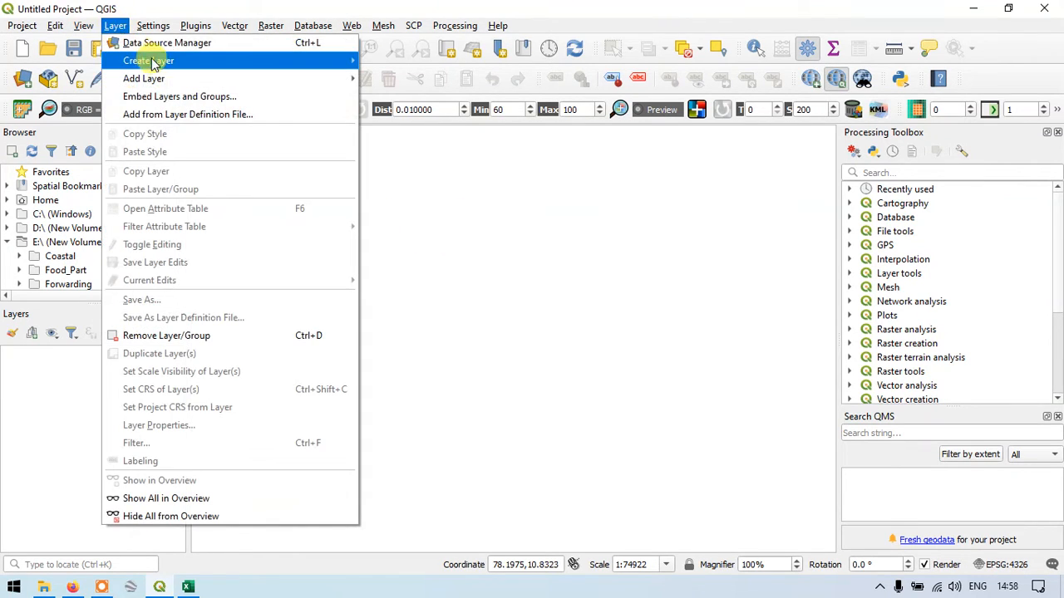
pyautogui.moveTo(172, 78)
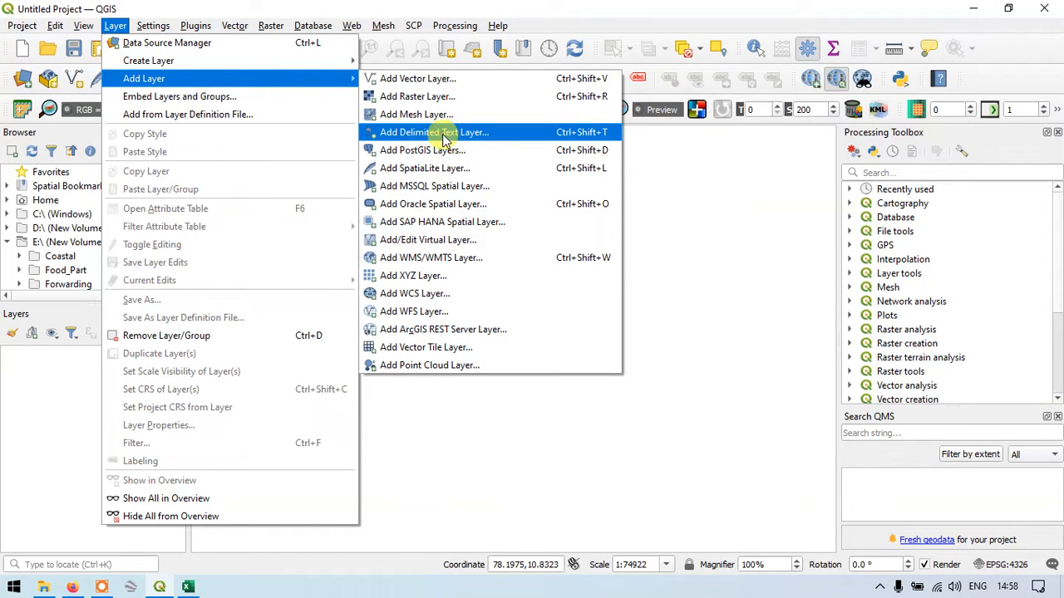
pyautogui.click(487, 134)
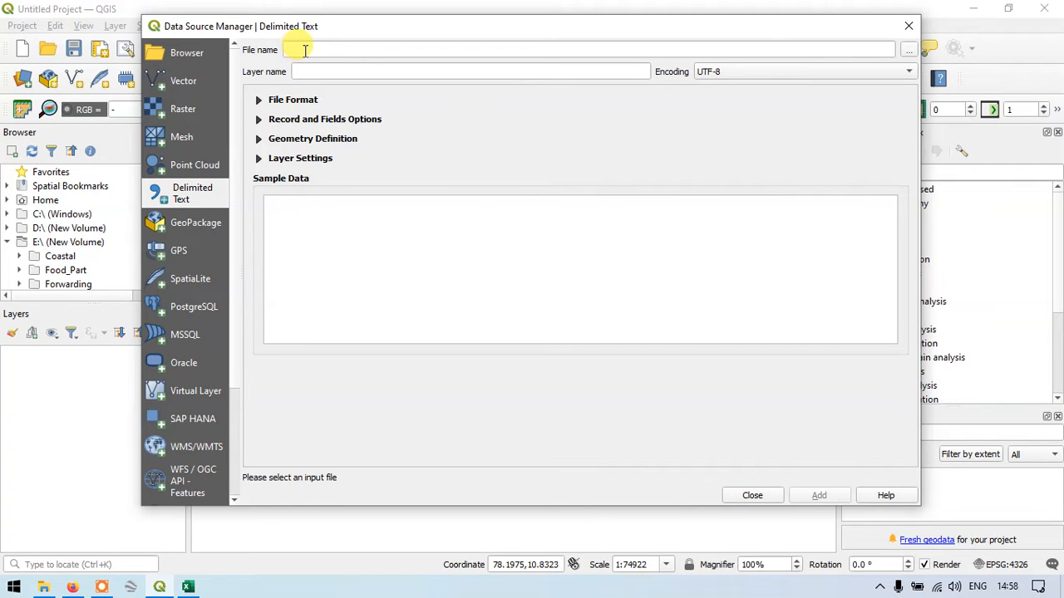
pyautogui.click(905, 53)
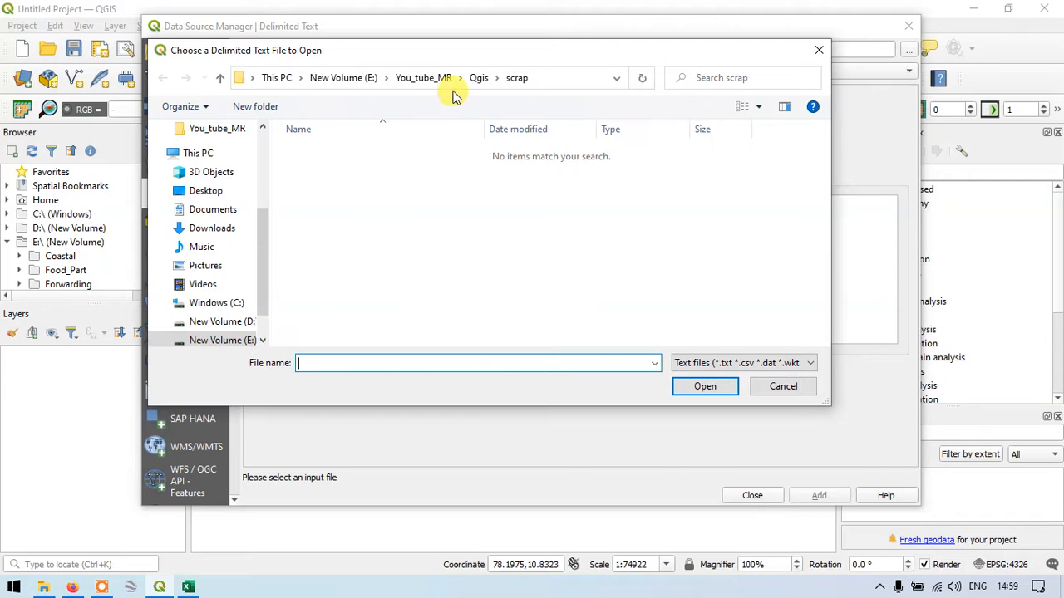
pyautogui.click(221, 80)
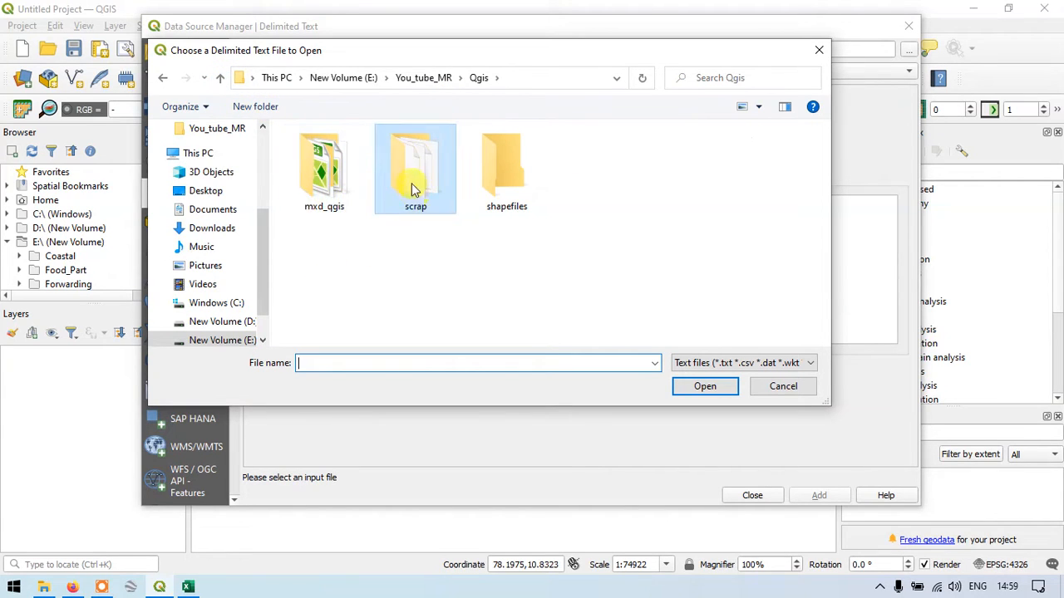
pyautogui.click(221, 82)
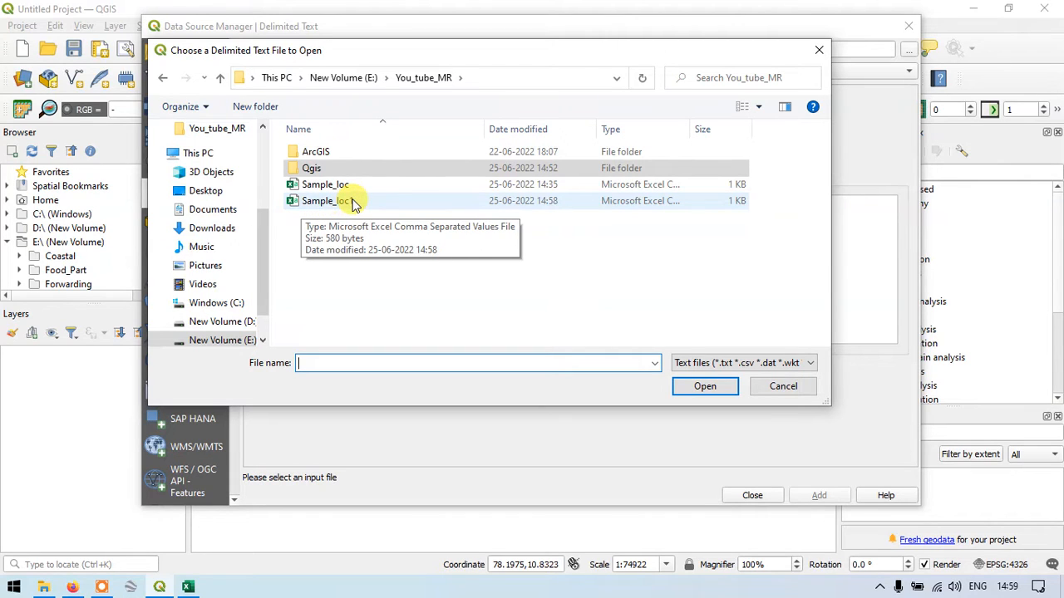
pyautogui.click(339, 204)
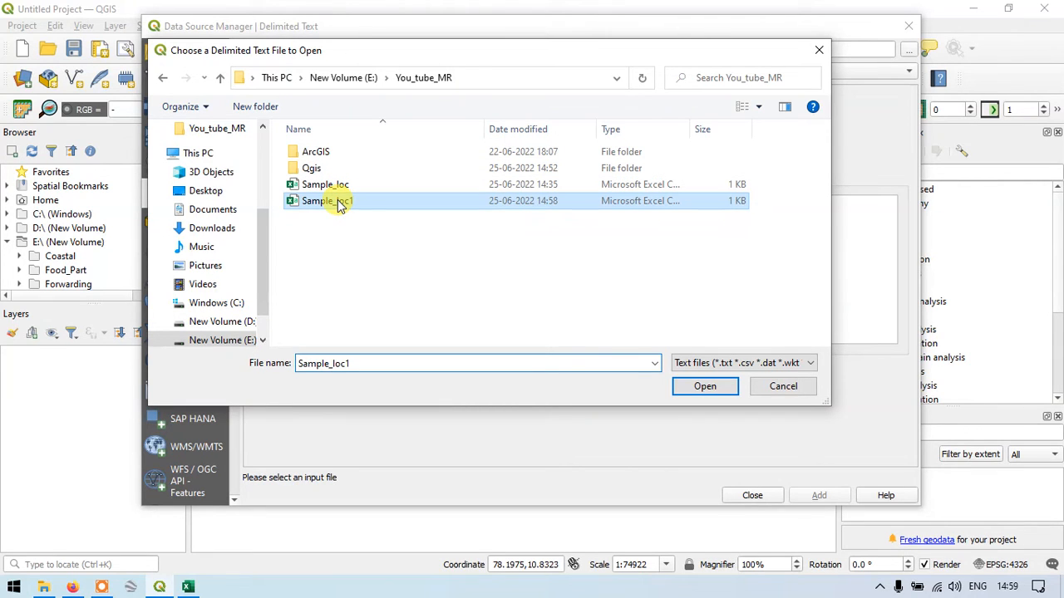
pyautogui.click(703, 386)
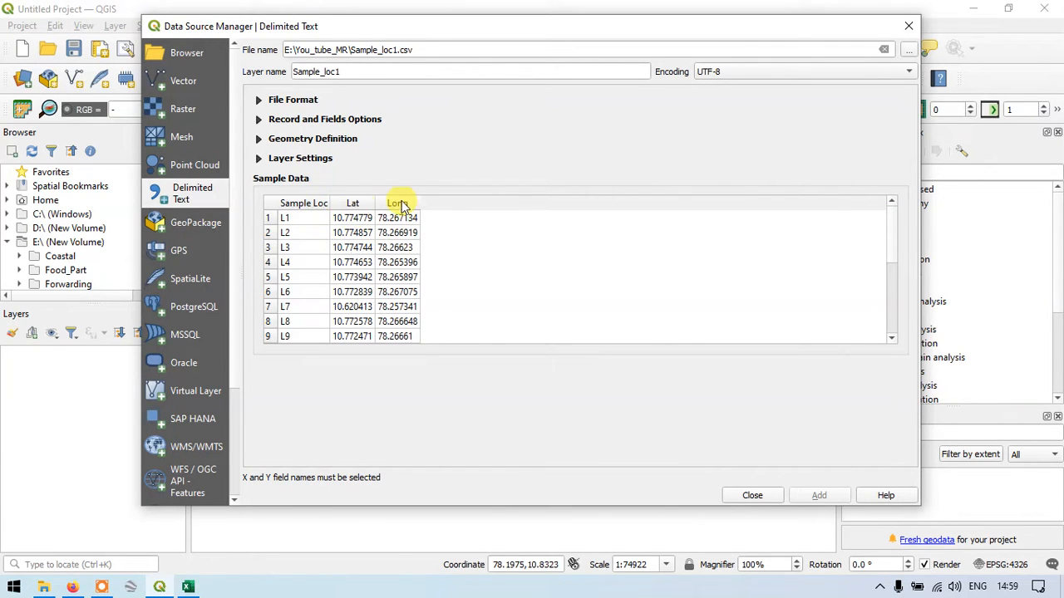
# Step: Define the point coordinates of the delimited text layer with Long as the X field and Lat as the Y field
pyautogui.scroll(-4, 290, 231)
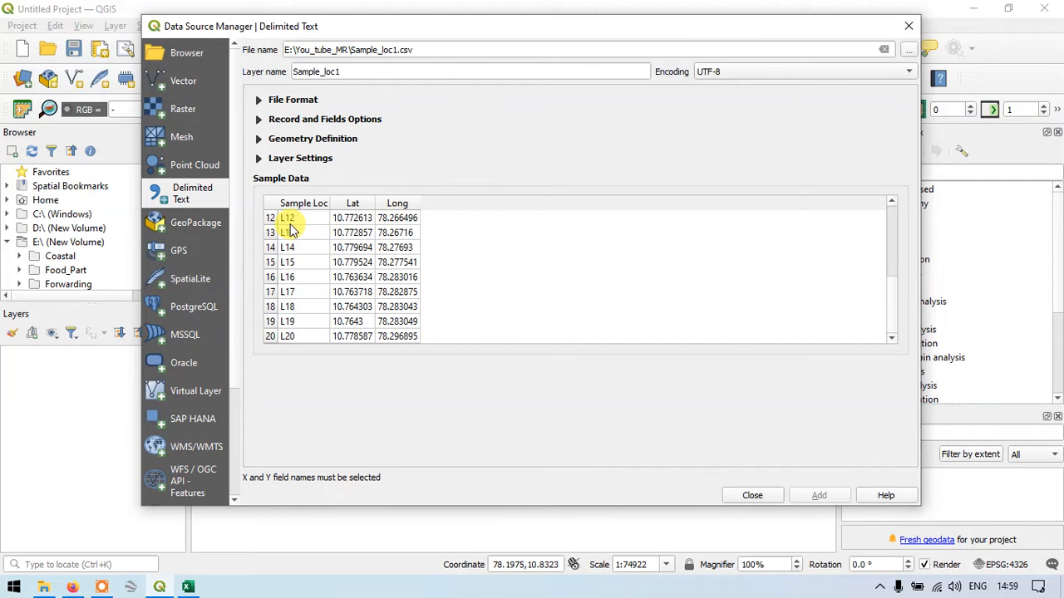
pyautogui.scroll(4, 297, 239)
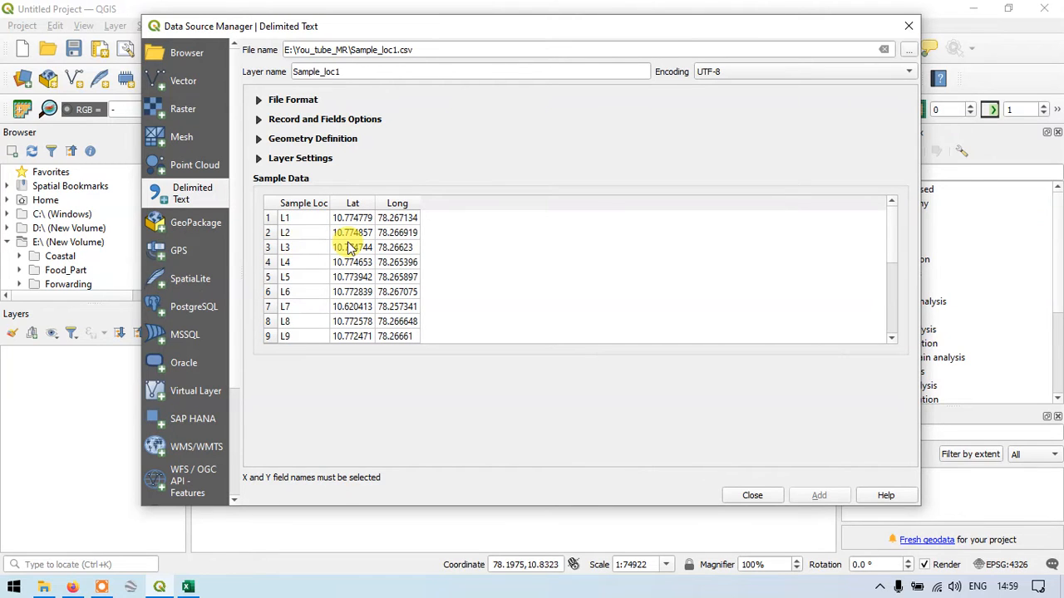
pyautogui.click(275, 100)
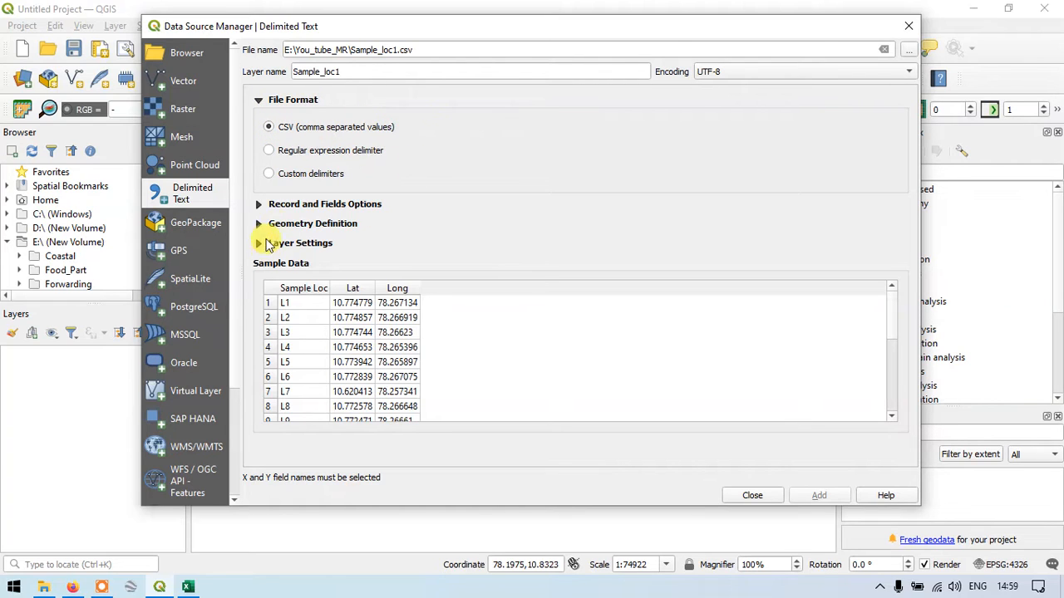
pyautogui.click(258, 224)
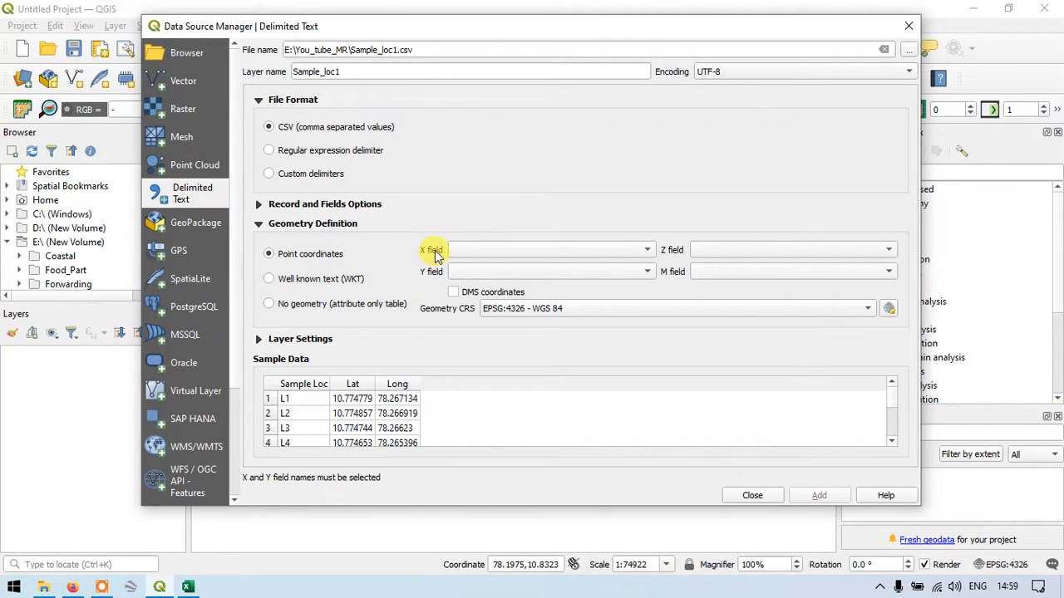
pyautogui.click(488, 251)
pyautogui.click(477, 284)
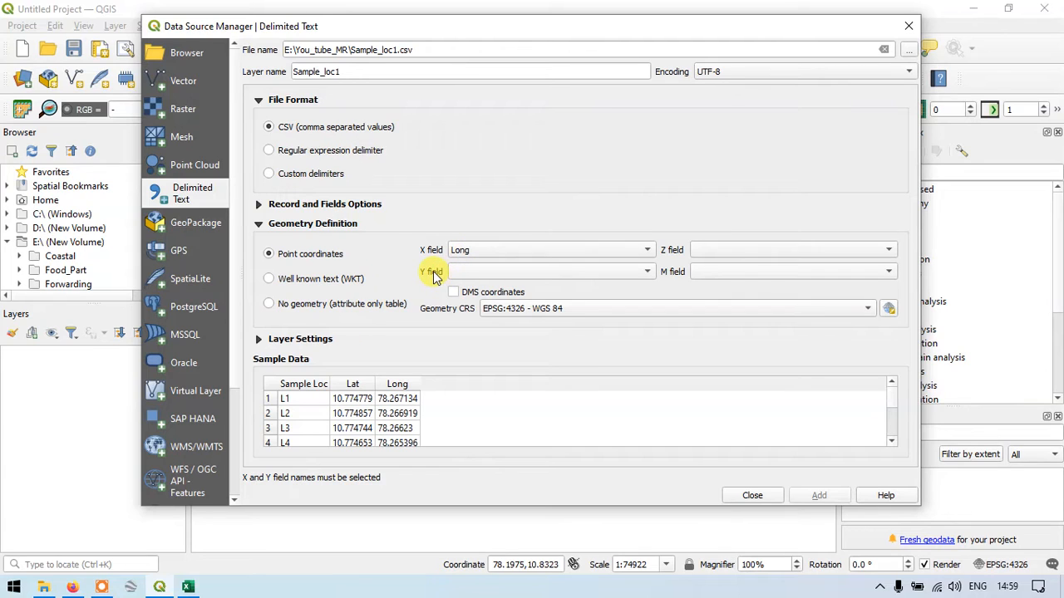
pyautogui.click(479, 275)
pyautogui.click(476, 288)
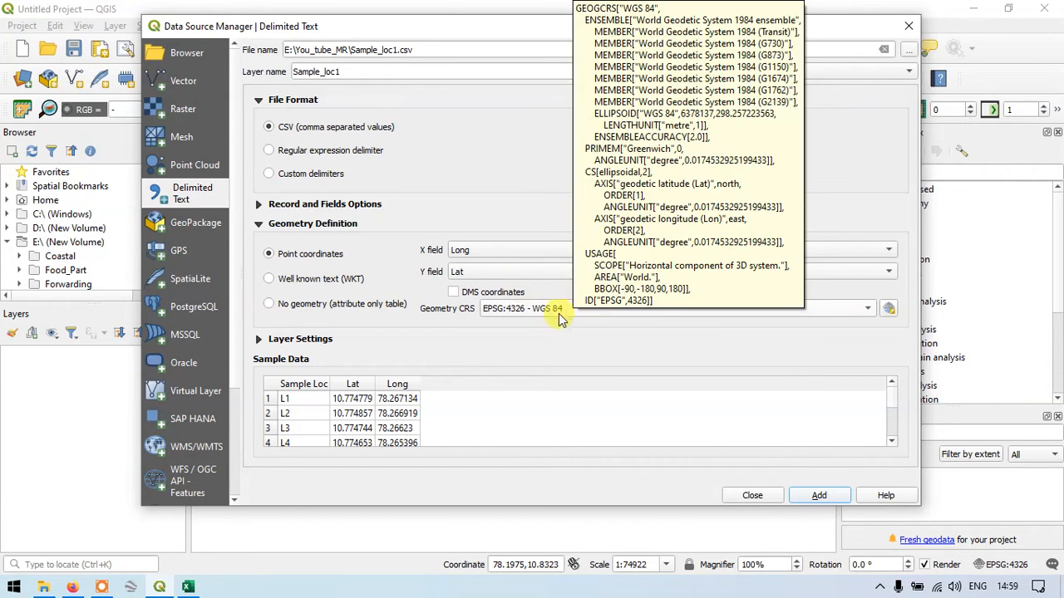
# Step: Try the project CRS as the layer's geometry CRS and return to EPSG:4326 - WGS 84
pyautogui.click(625, 311)
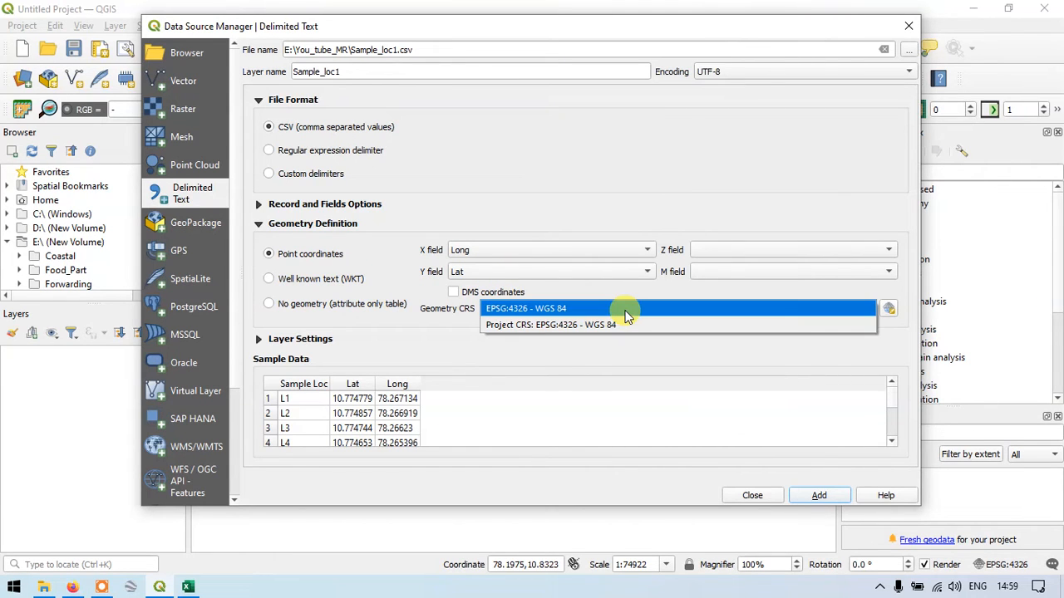
pyautogui.click(609, 325)
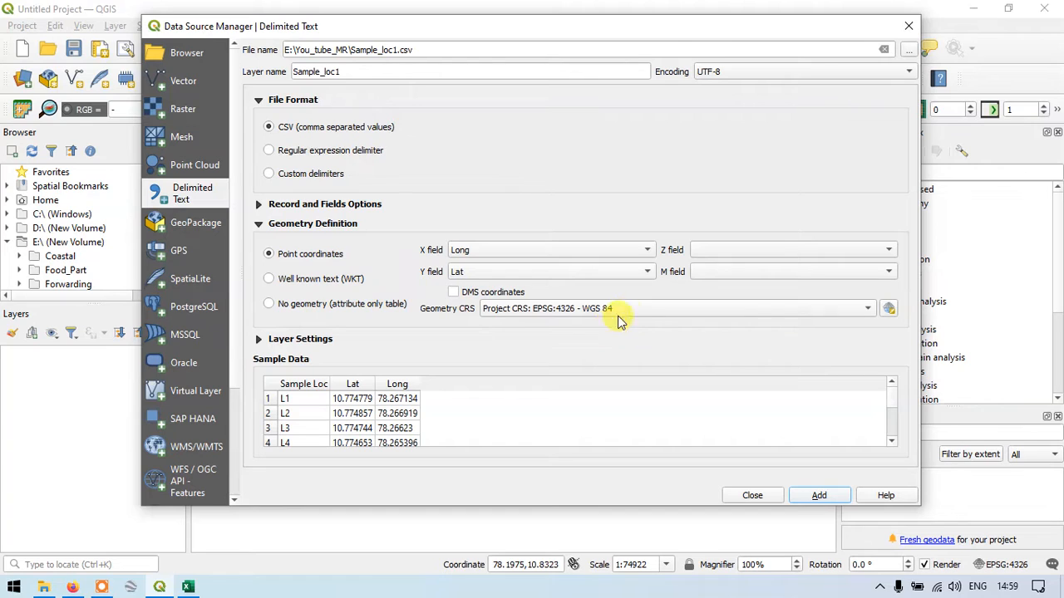
pyautogui.click(627, 309)
pyautogui.click(555, 294)
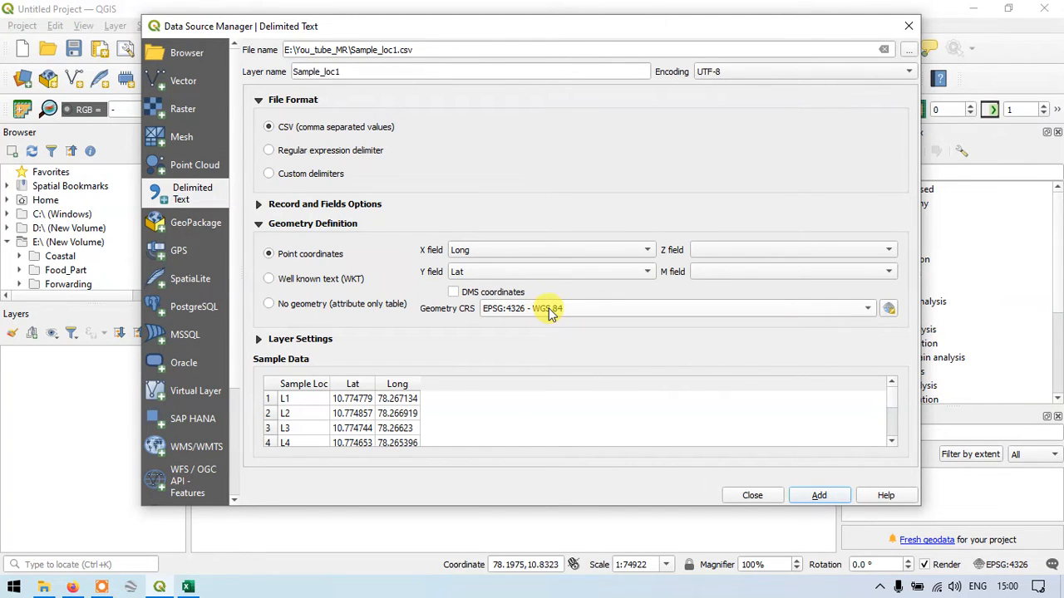
# Step: Browse the predefined coordinate reference systems and accept WGS 84 (EPSG:4326) as the geometry CRS
pyautogui.click(888, 310)
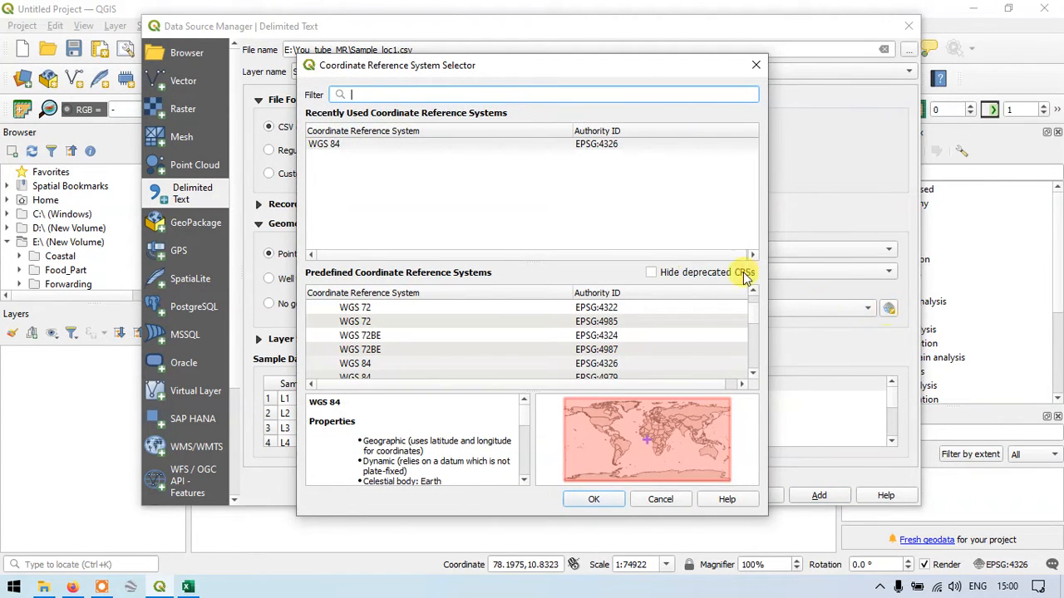
pyautogui.scroll(-1, 449, 335)
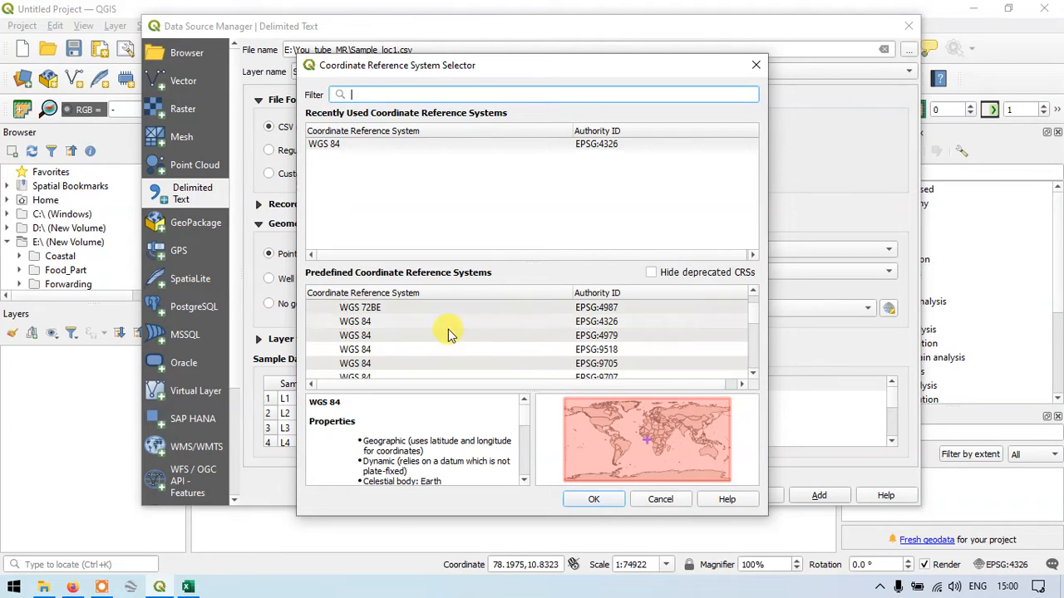
pyautogui.scroll(-2, 449, 334)
pyautogui.scroll(4, 449, 334)
pyautogui.scroll(2, 449, 334)
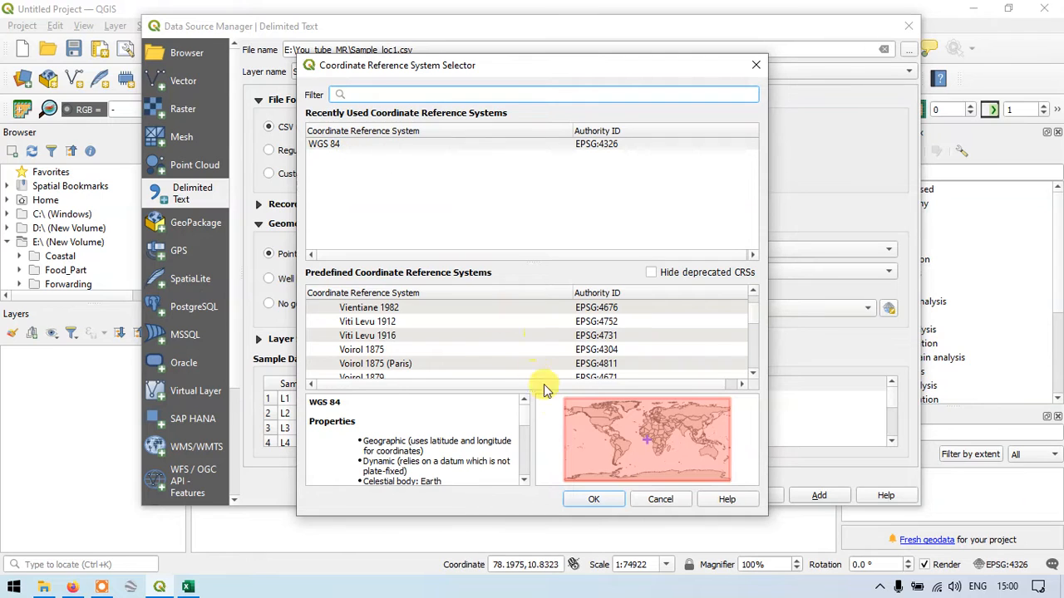
pyautogui.click(593, 498)
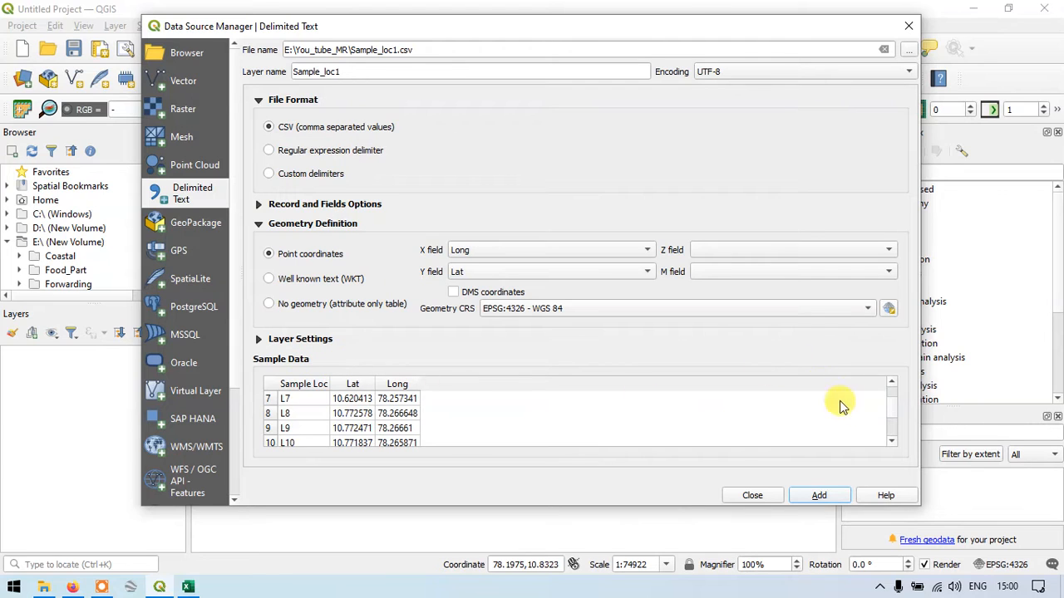
# Step: Check the remaining sample data rows, add the Sample_loc1 point layer to the project and close the data source dialog
pyautogui.moveTo(890, 408); pyautogui.dragTo(896, 426)
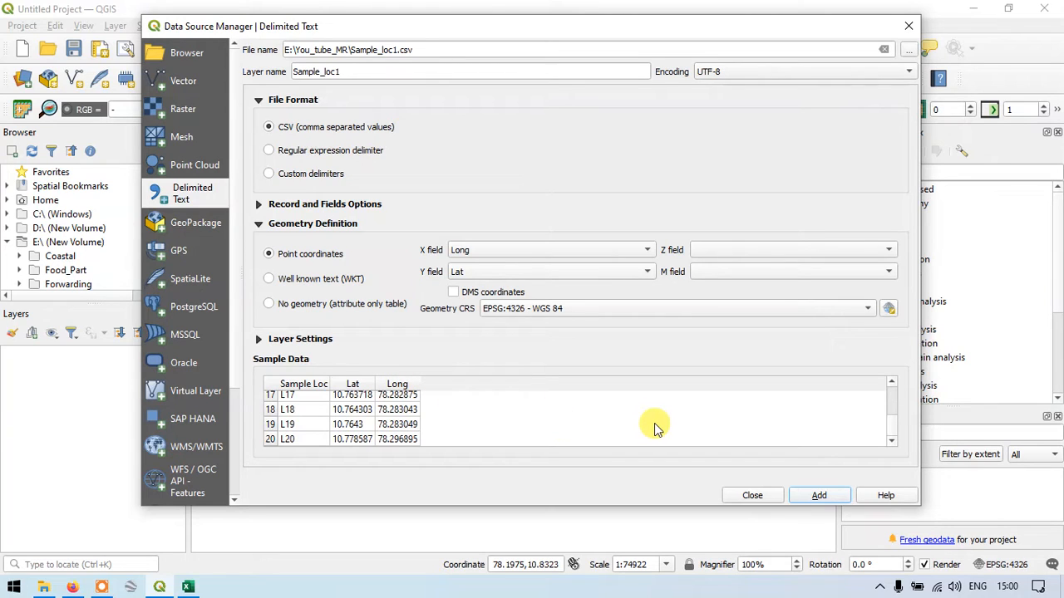
pyautogui.click(819, 497)
pyautogui.click(757, 496)
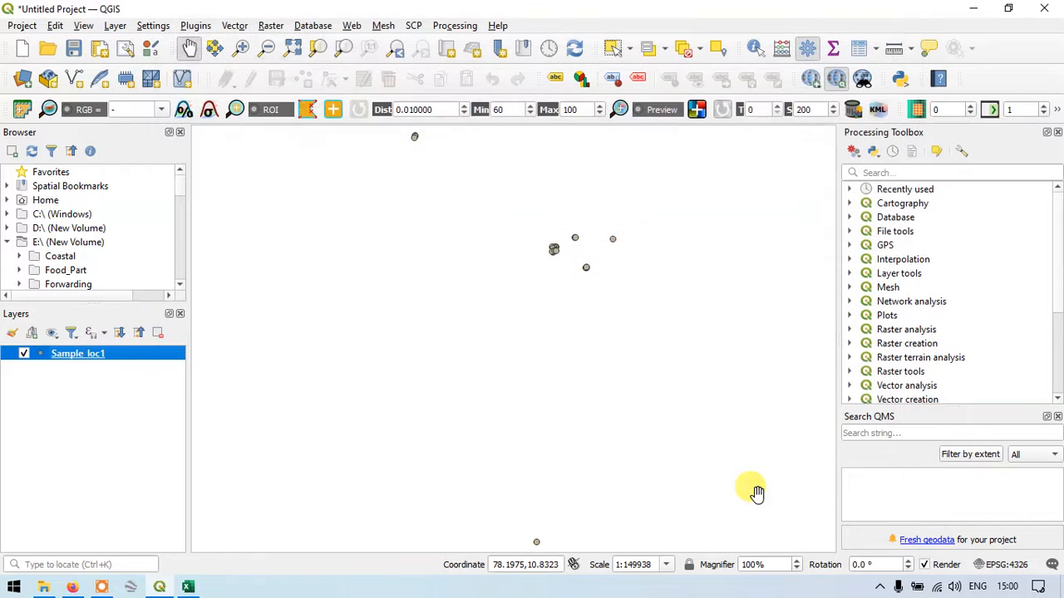
# Step: Examine how the Sample_loc1 points are distributed across the map, including the dense cluster and the outlying points
pyautogui.moveTo(665, 225); pyautogui.dragTo(622, 323)
pyautogui.scroll(-1, 477, 259)
pyautogui.scroll(1, 512, 292)
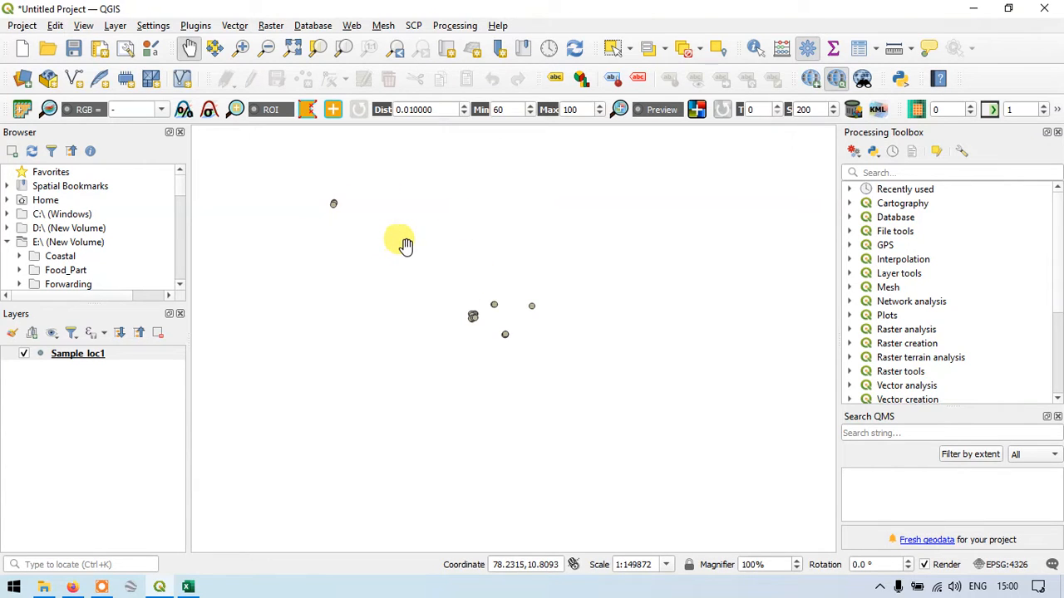
pyautogui.moveTo(405, 246); pyautogui.dragTo(466, 255)
pyautogui.scroll(-2, 462, 256)
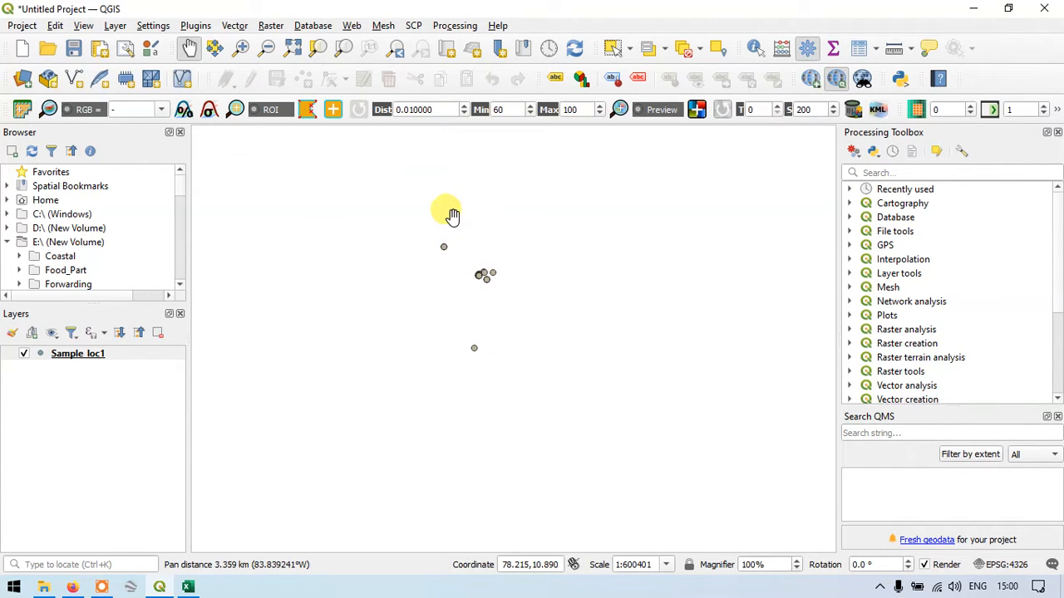
pyautogui.scroll(2, 449, 212)
pyautogui.moveTo(589, 347); pyautogui.dragTo(562, 230)
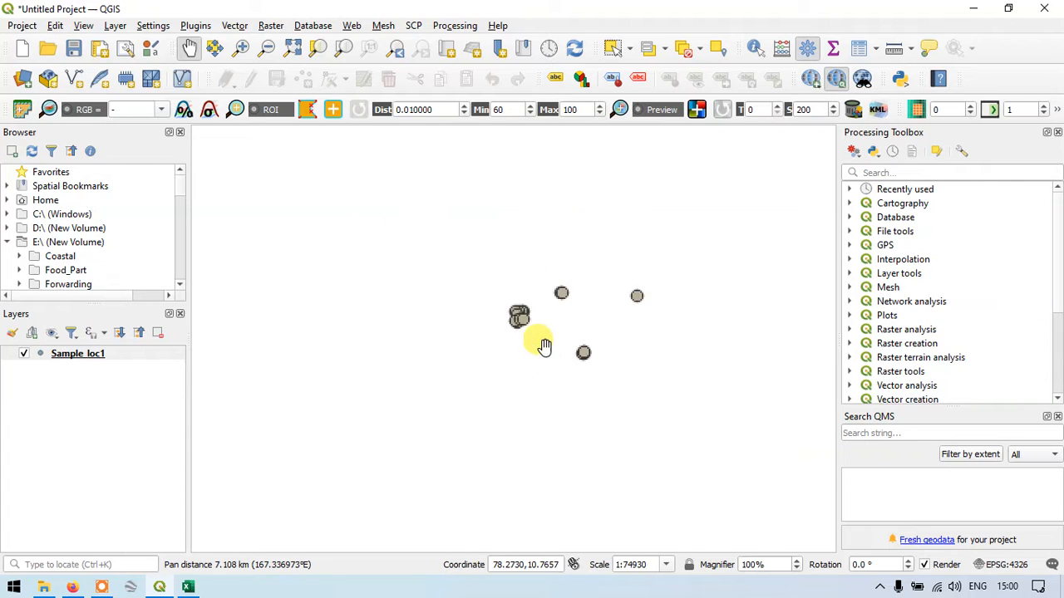
pyautogui.scroll(3, 542, 344)
pyautogui.moveTo(487, 214); pyautogui.dragTo(523, 304)
pyautogui.scroll(2, 449, 228)
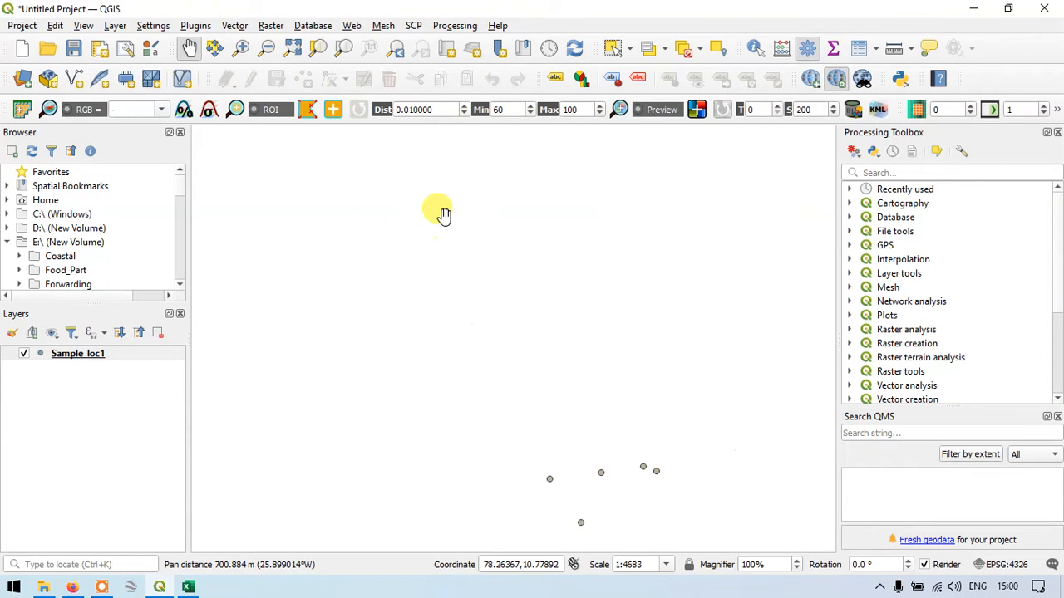
# Step: View the Sample_loc1 points at a wider extent and check the layer's attribute table, closing it again
pyautogui.moveTo(635, 368); pyautogui.dragTo(534, 202)
pyautogui.scroll(-3, 541, 295)
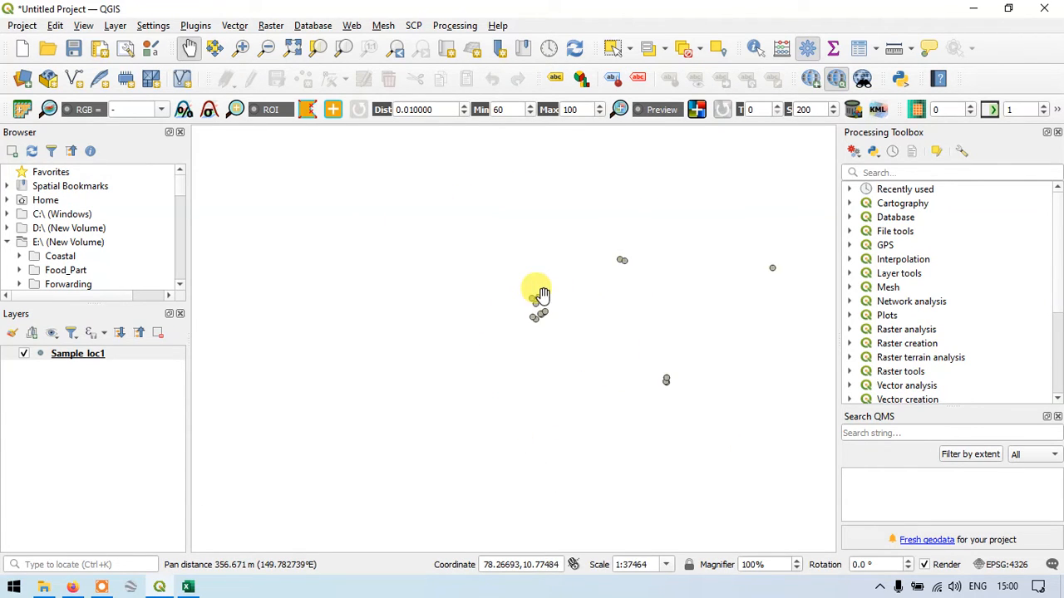
pyautogui.scroll(-1, 644, 333)
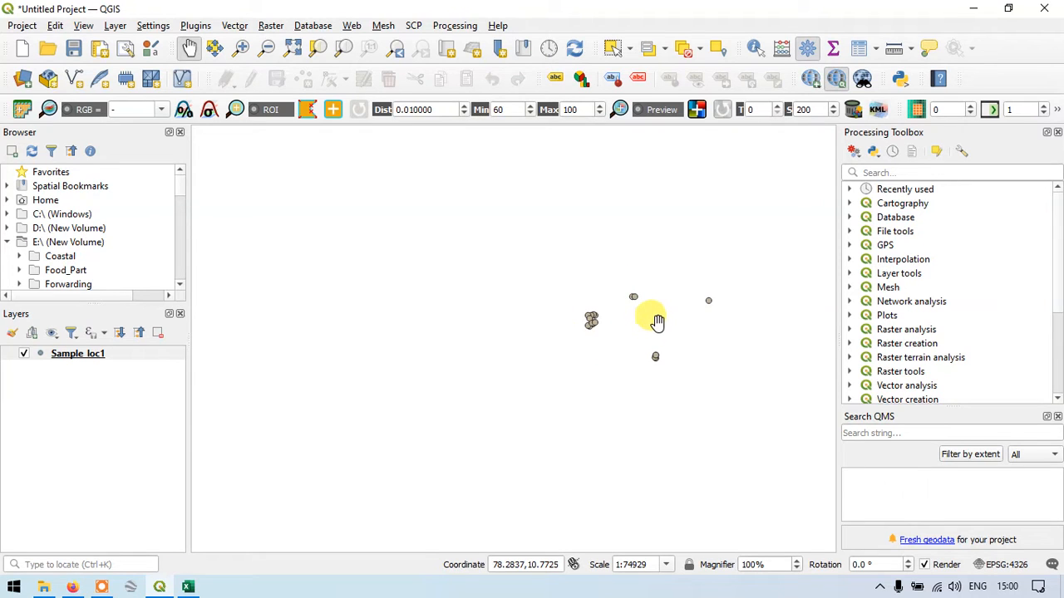
pyautogui.moveTo(651, 317); pyautogui.dragTo(513, 350)
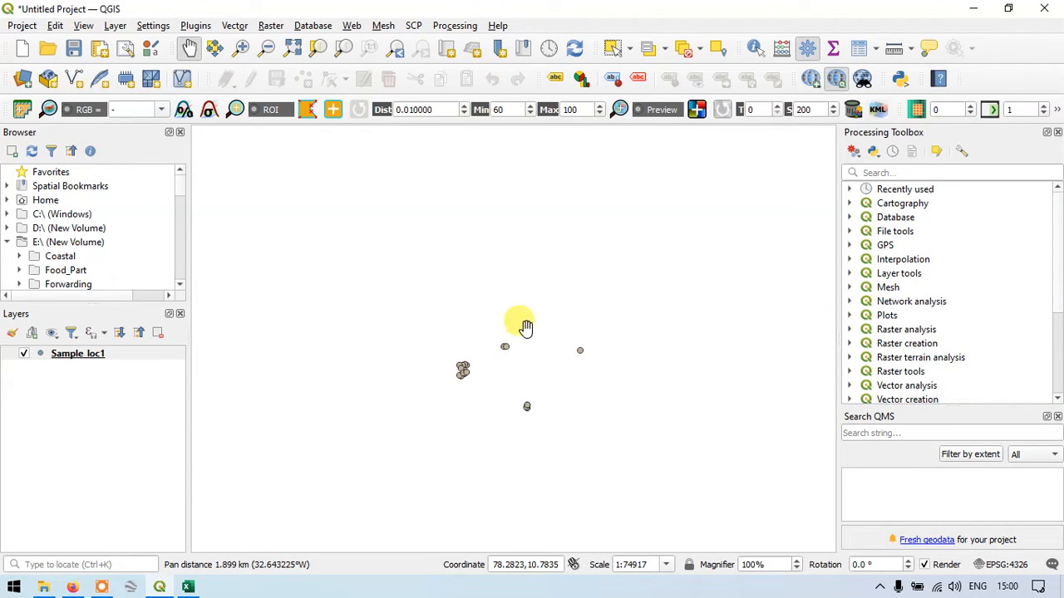
pyautogui.click(859, 48)
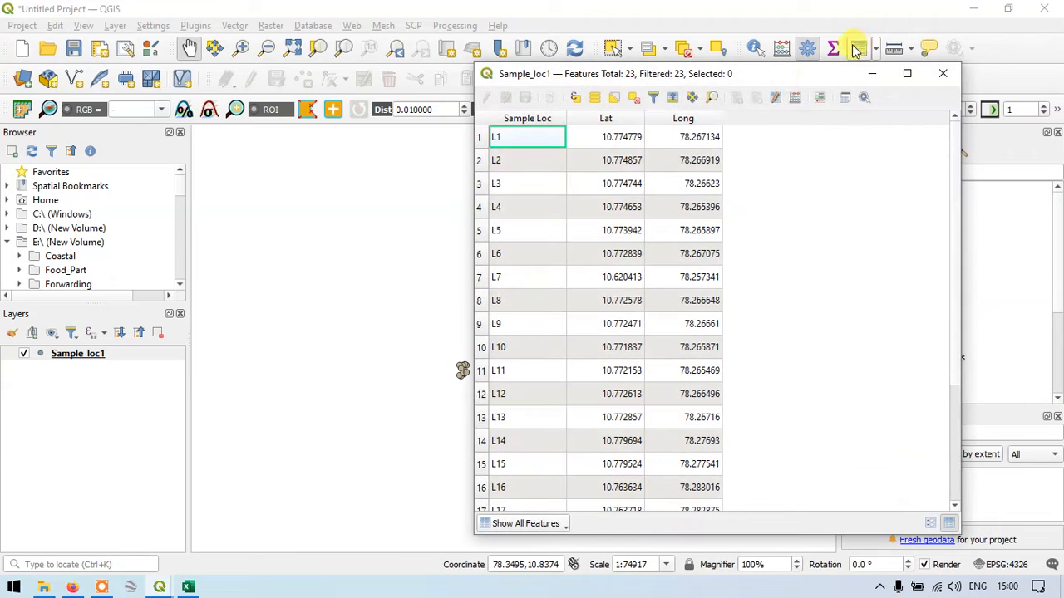
pyautogui.click(942, 73)
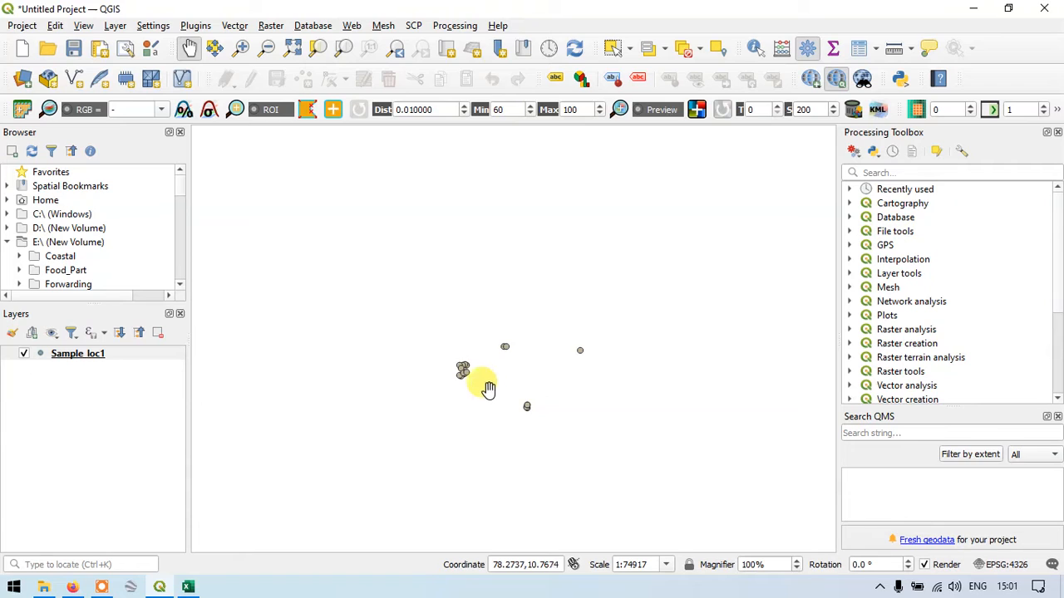
# Step: Review the Sample Loc, Lat and Long values from L1 to L23 in the Sample_loc1 attribute table
pyautogui.scroll(-1, 490, 373)
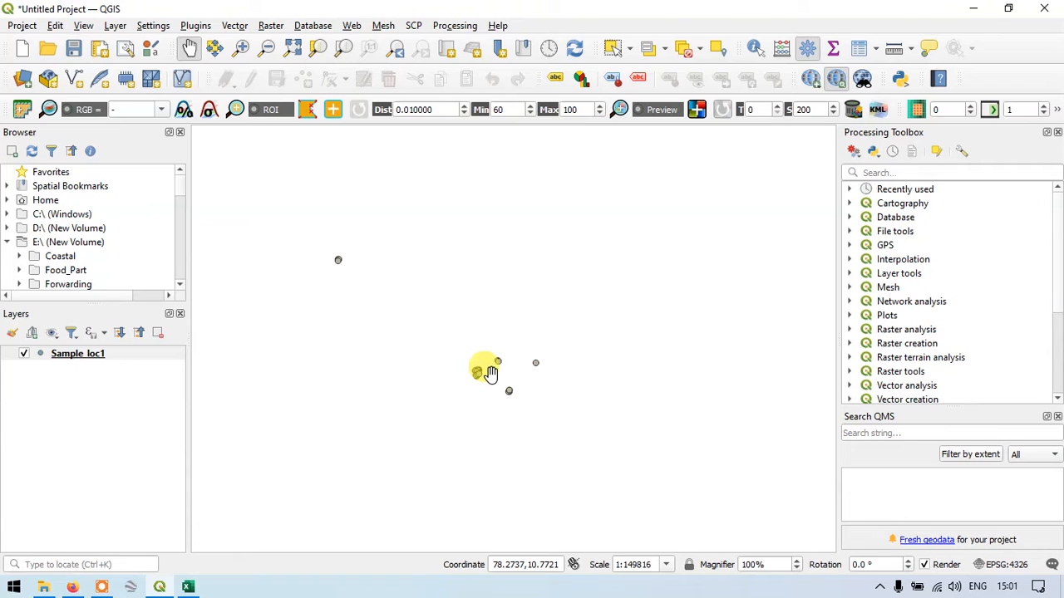
pyautogui.click(860, 48)
pyautogui.scroll(-2, 606, 230)
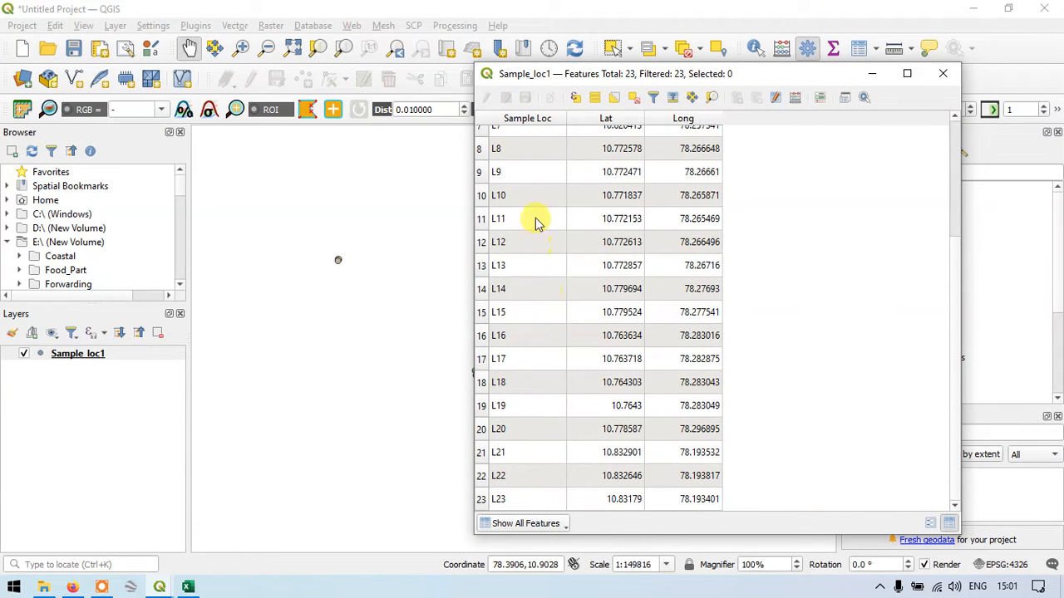
pyautogui.scroll(3, 537, 220)
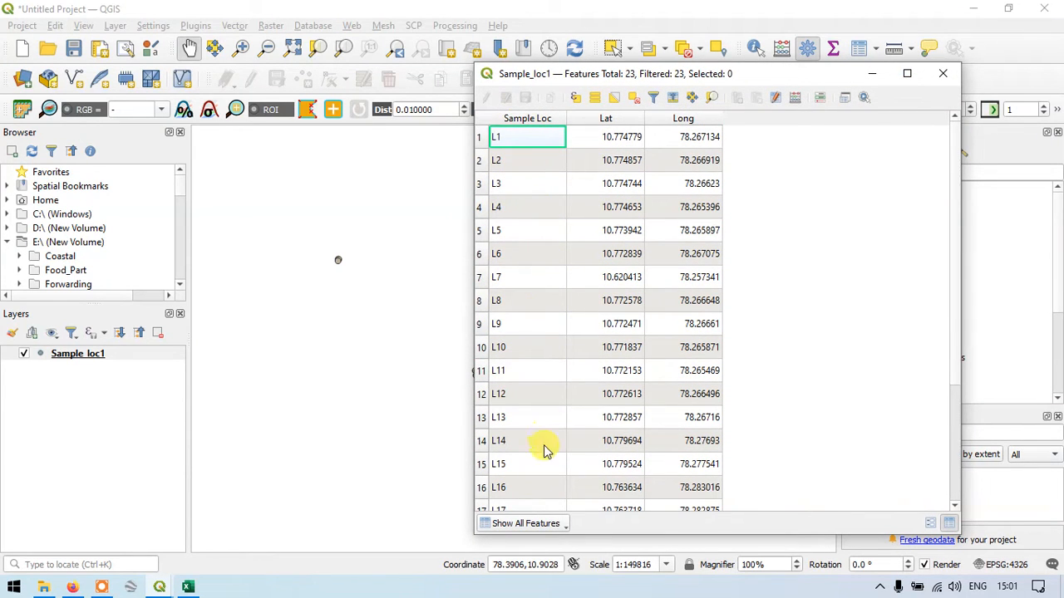
pyautogui.scroll(-3, 549, 461)
pyautogui.scroll(3, 559, 453)
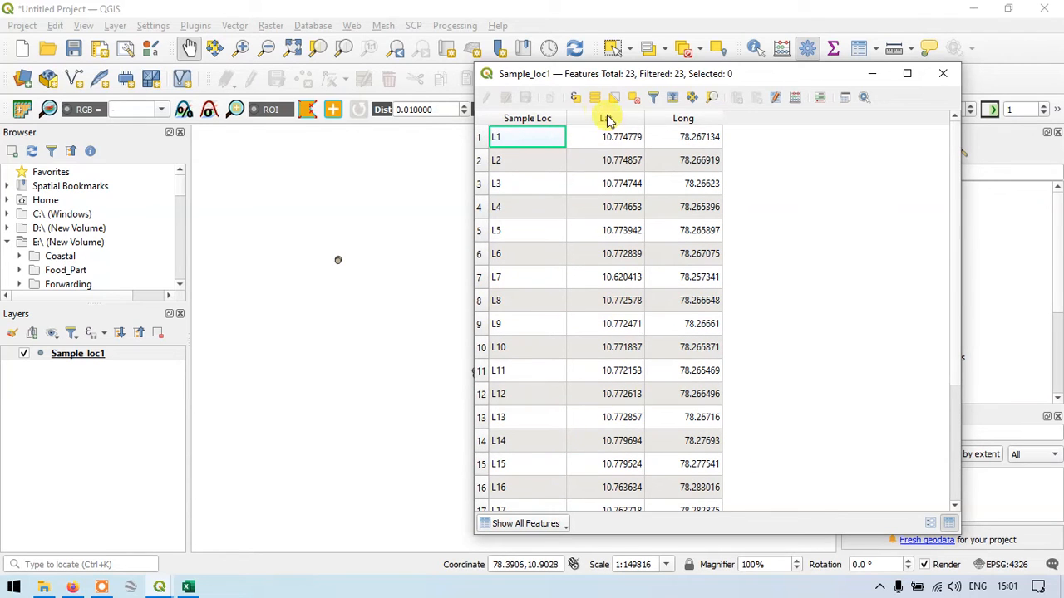
pyautogui.click(944, 75)
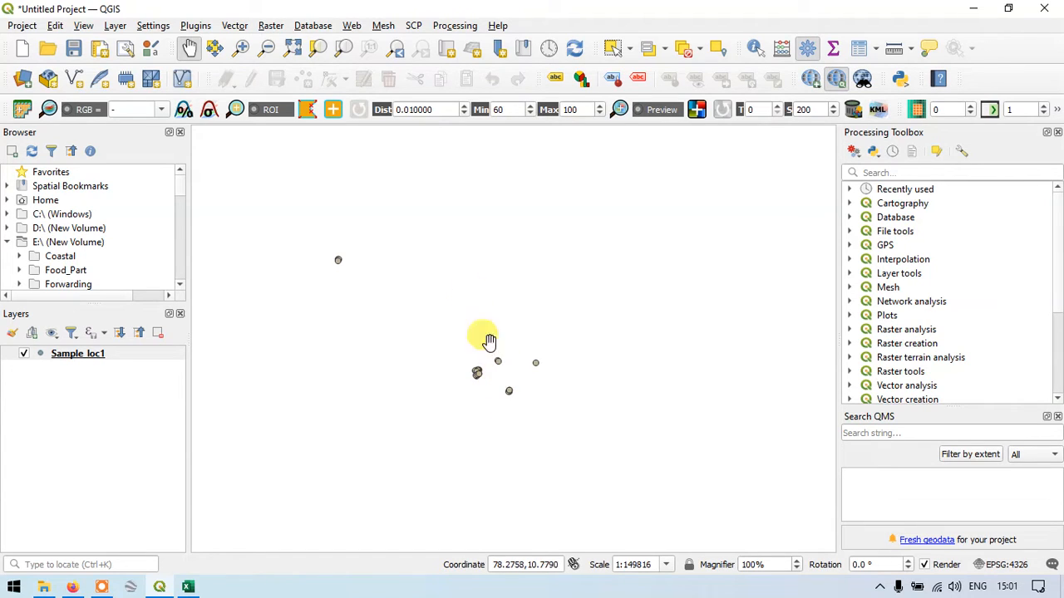
# Step: Add the OSM Standard basemap from QuickMapServices beneath the sample points
pyautogui.click(352, 25)
pyautogui.moveTo(424, 61)
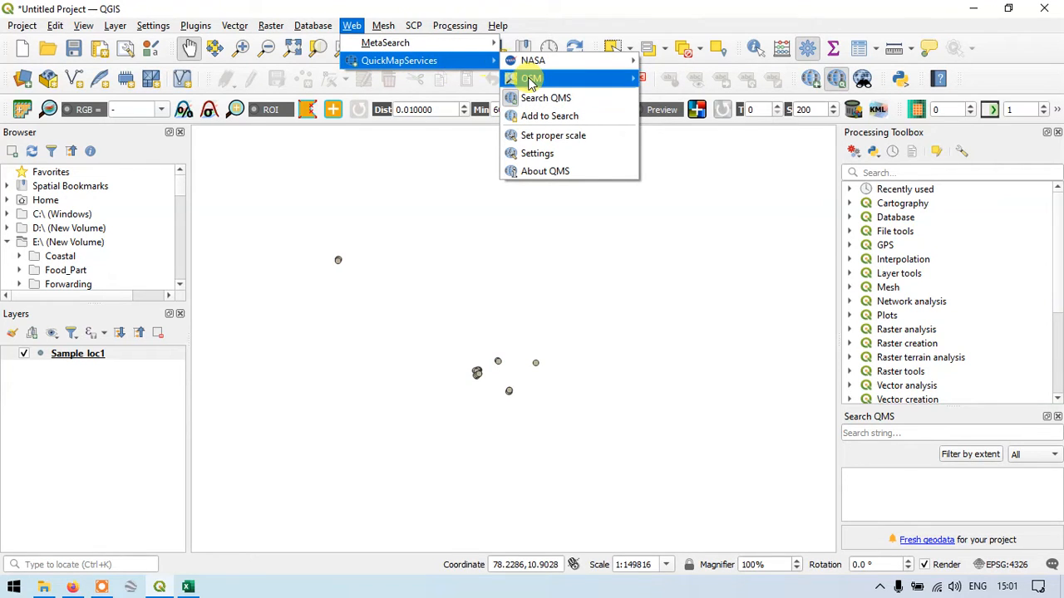
pyautogui.moveTo(531, 82)
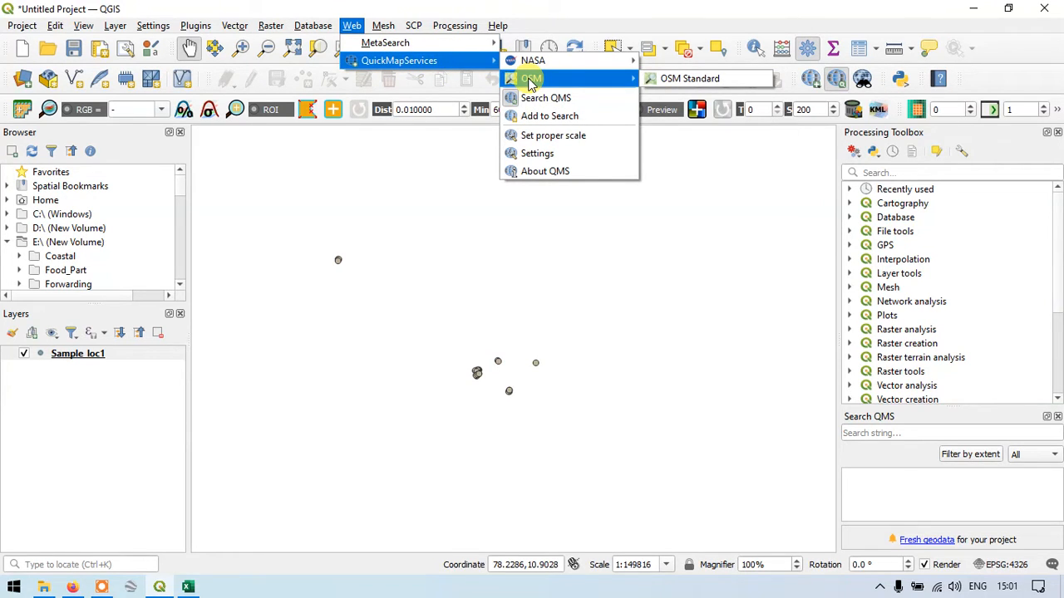
pyautogui.click(677, 79)
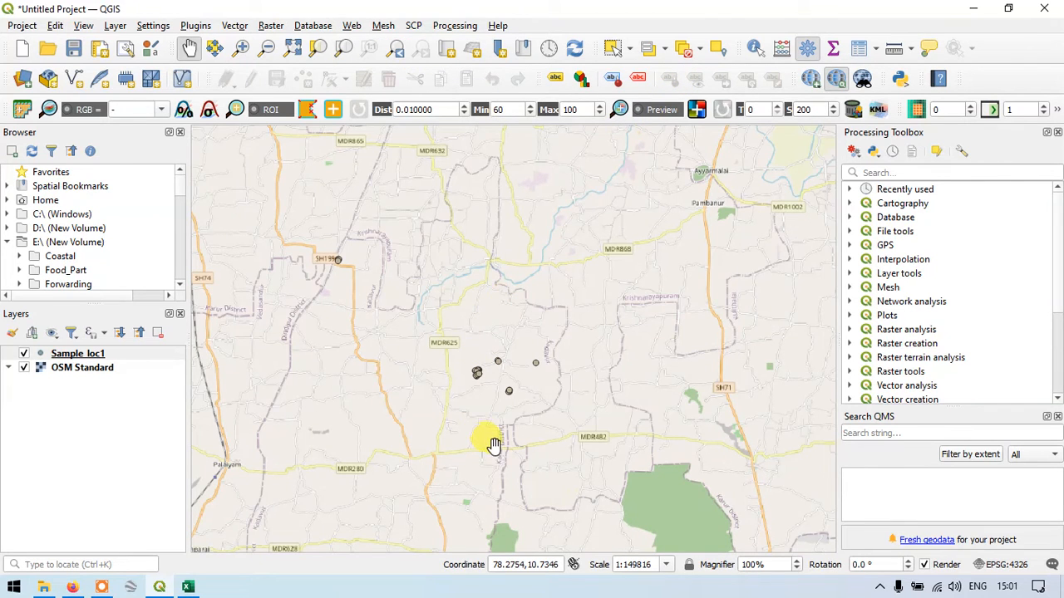
# Step: Examine where the sample points lie relative to the roads and boundaries on the OSM Standard basemap
pyautogui.scroll(1, 473, 411)
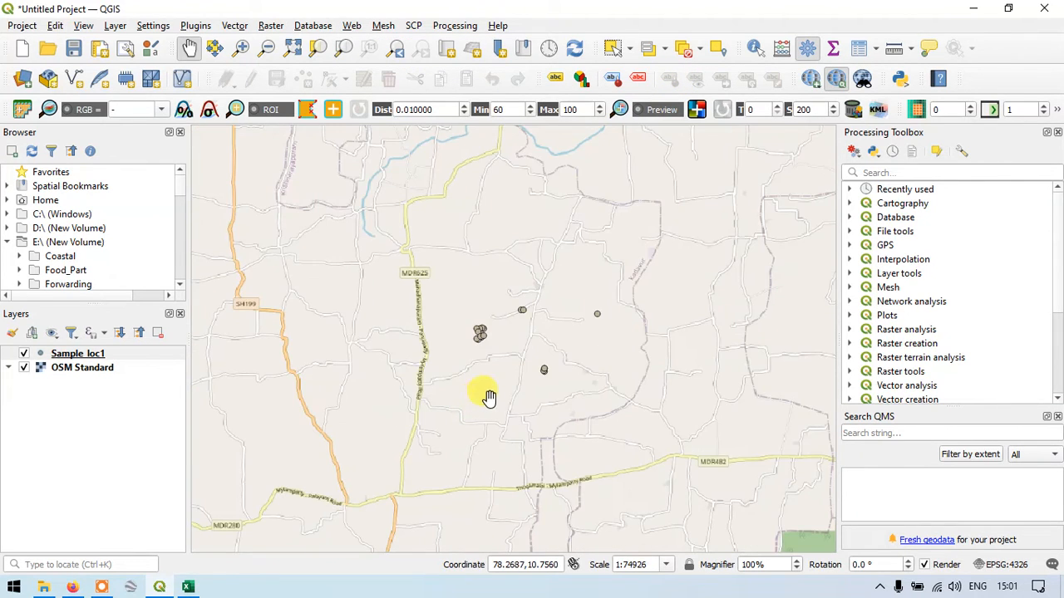
pyautogui.scroll(2, 494, 380)
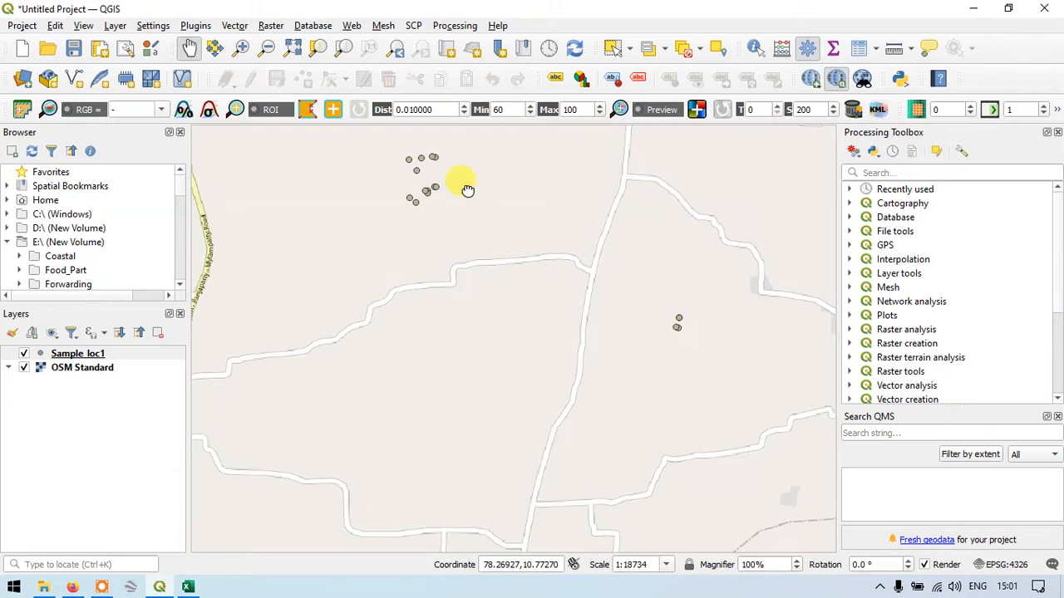
pyautogui.moveTo(468, 190); pyautogui.dragTo(537, 296)
pyautogui.moveTo(570, 237); pyautogui.dragTo(494, 294)
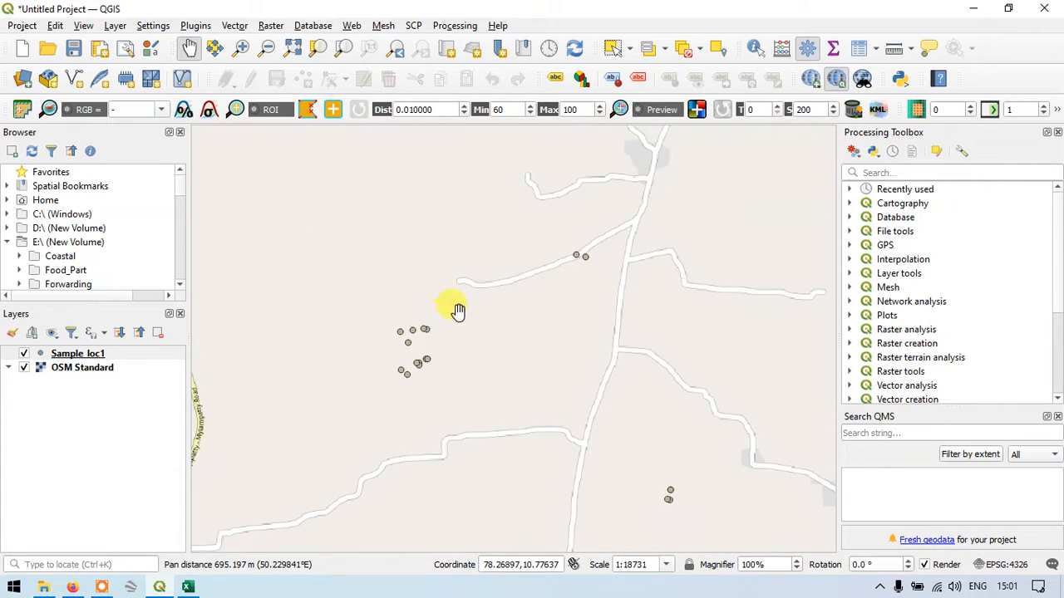
pyautogui.scroll(-2, 449, 297)
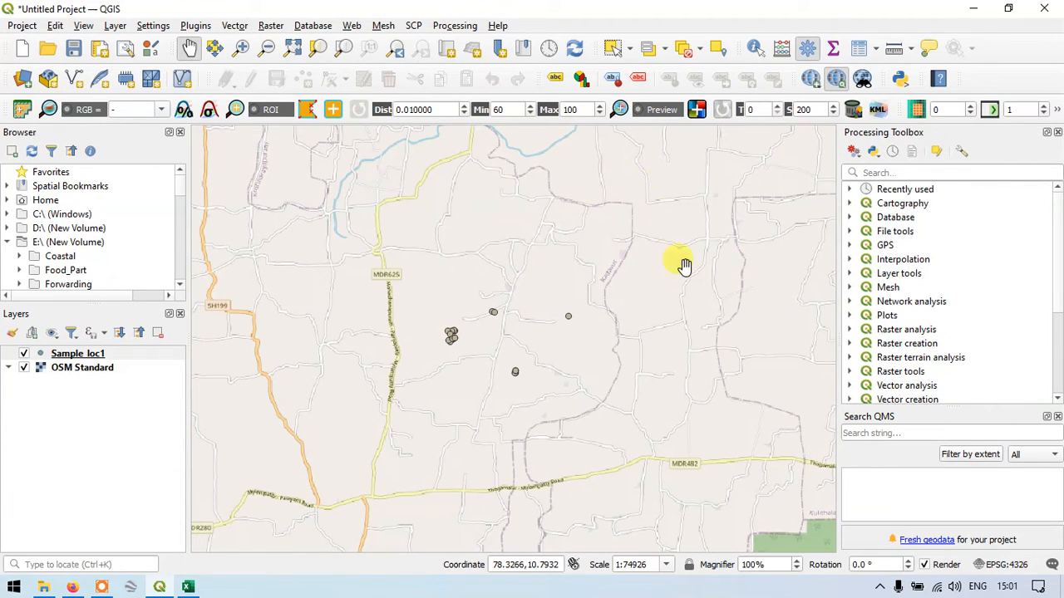
pyautogui.moveTo(575, 446); pyautogui.dragTo(487, 316)
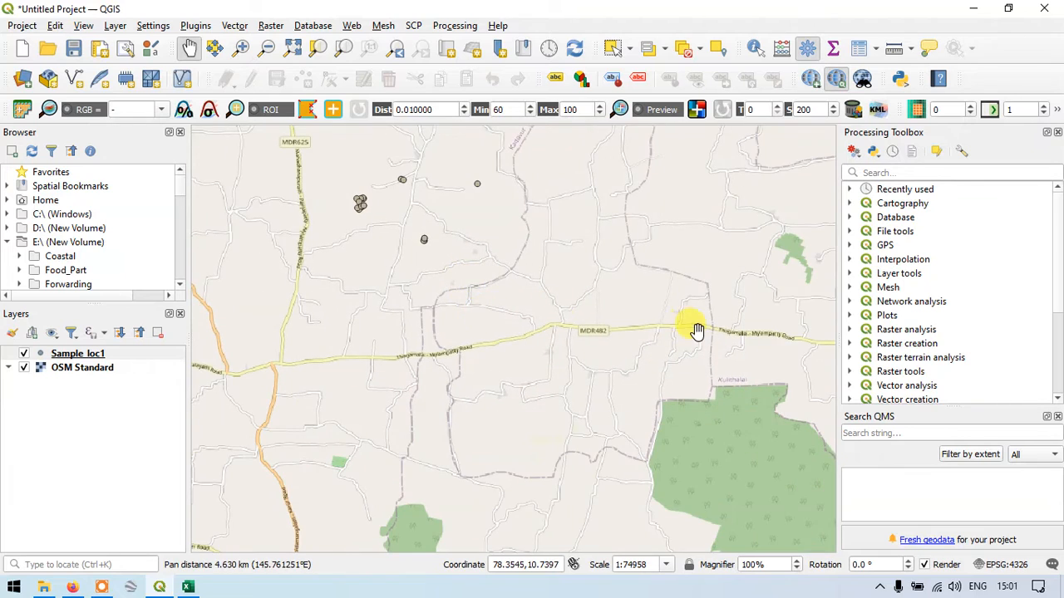
pyautogui.moveTo(696, 330); pyautogui.dragTo(454, 327)
pyautogui.moveTo(383, 150); pyautogui.dragTo(496, 342)
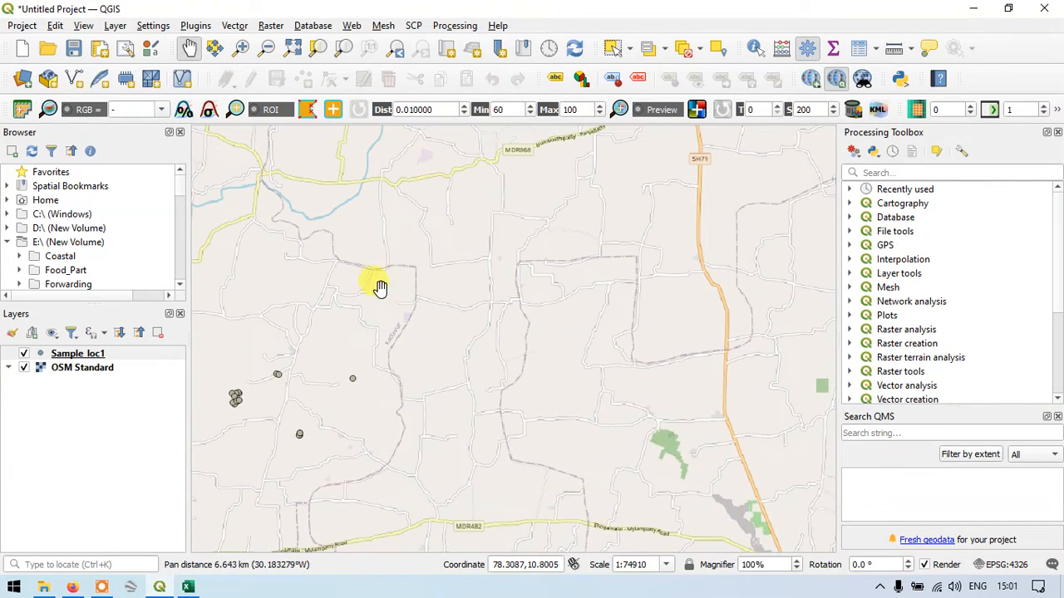
pyautogui.moveTo(379, 287); pyautogui.dragTo(573, 287)
pyautogui.moveTo(485, 327); pyautogui.dragTo(546, 301)
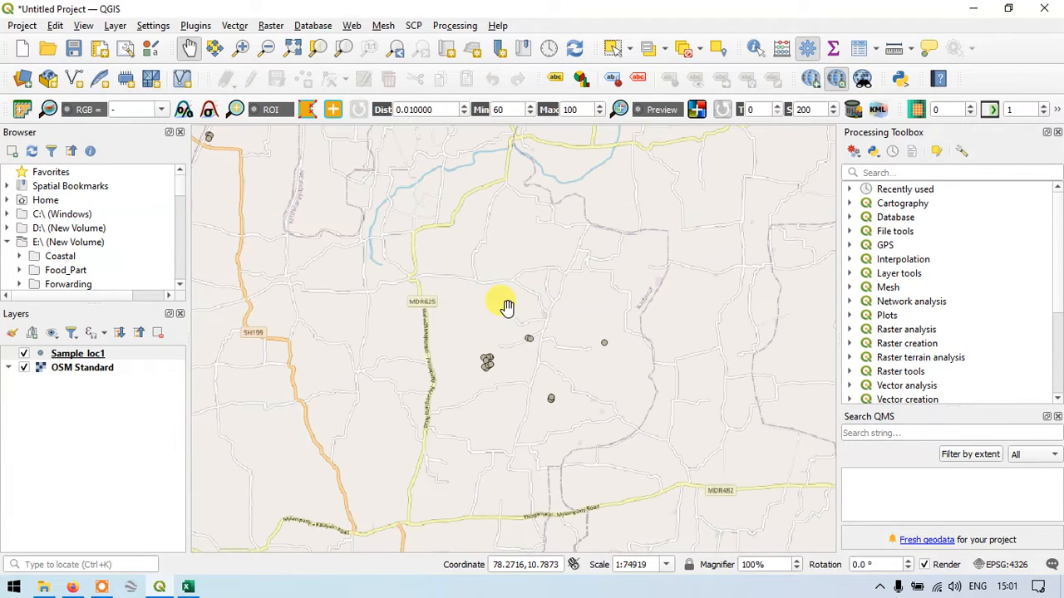
pyautogui.scroll(1, 507, 307)
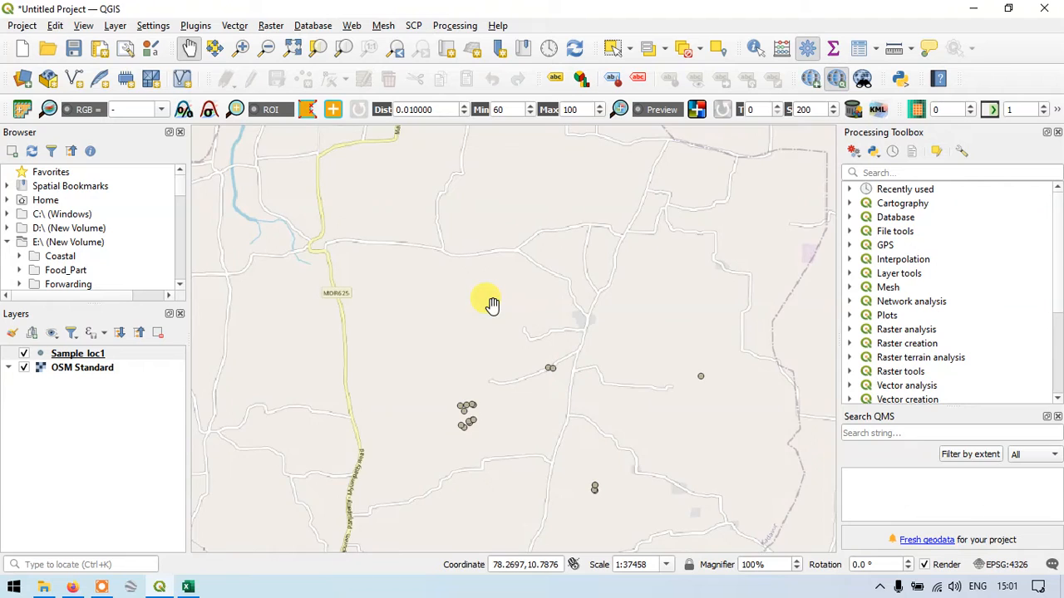
pyautogui.moveTo(493, 304); pyautogui.dragTo(451, 219)
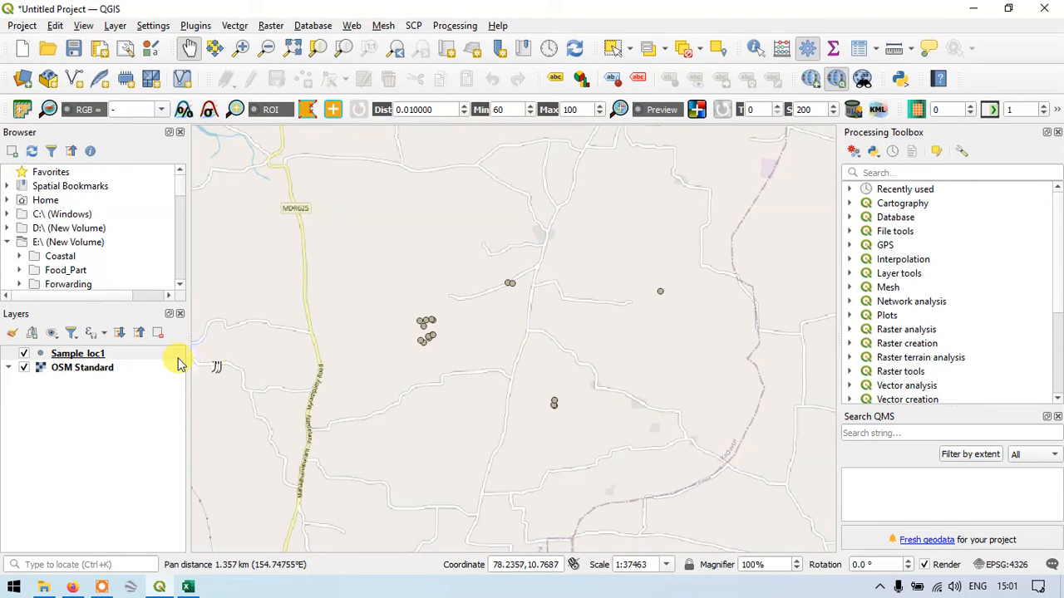
pyautogui.click(81, 354)
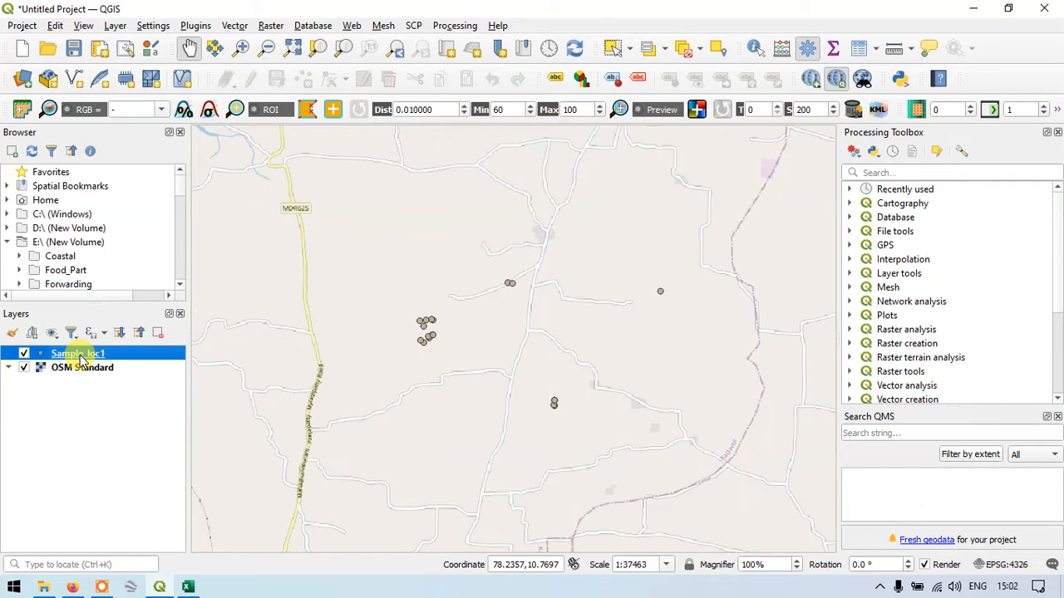
pyautogui.doubleClick(81, 356)
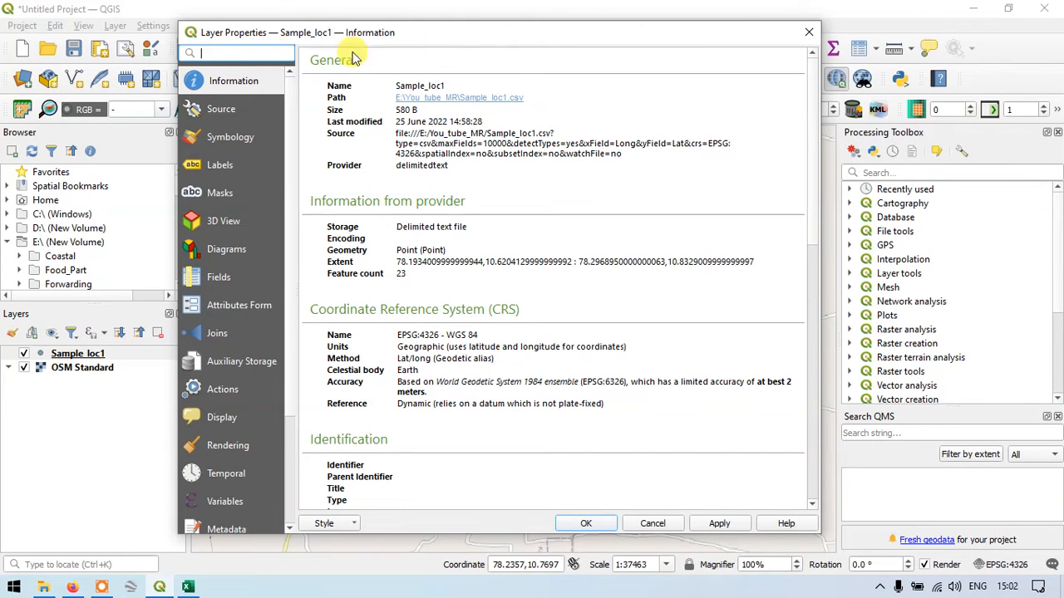
pyautogui.click(810, 32)
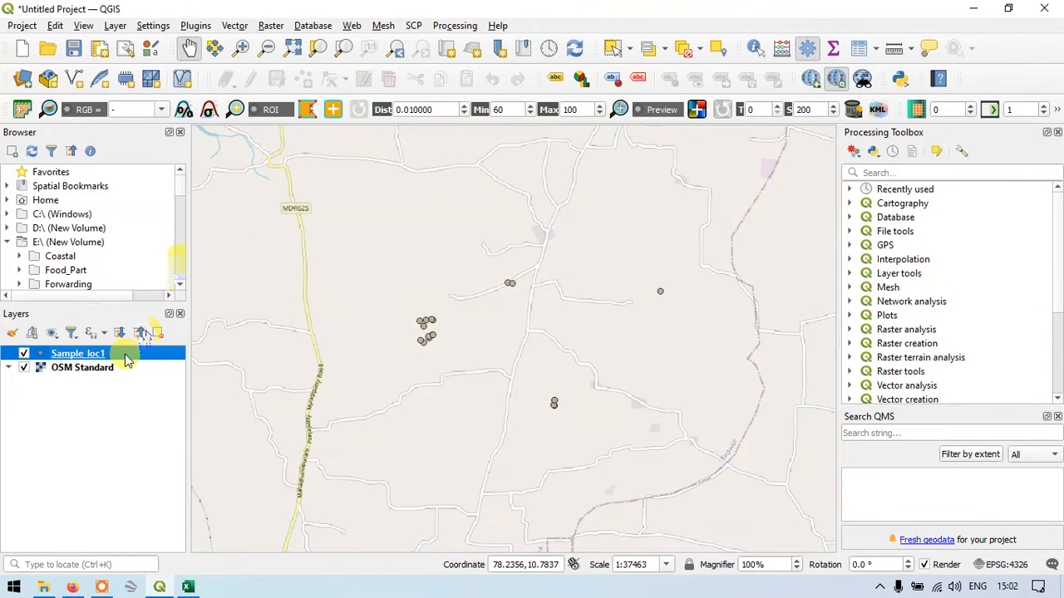
# Step: In the Sample_loc1 layer properties, enable Single Labels with the Sample Loc field as the label value
pyautogui.rightClick(83, 353)
pyautogui.click(129, 346)
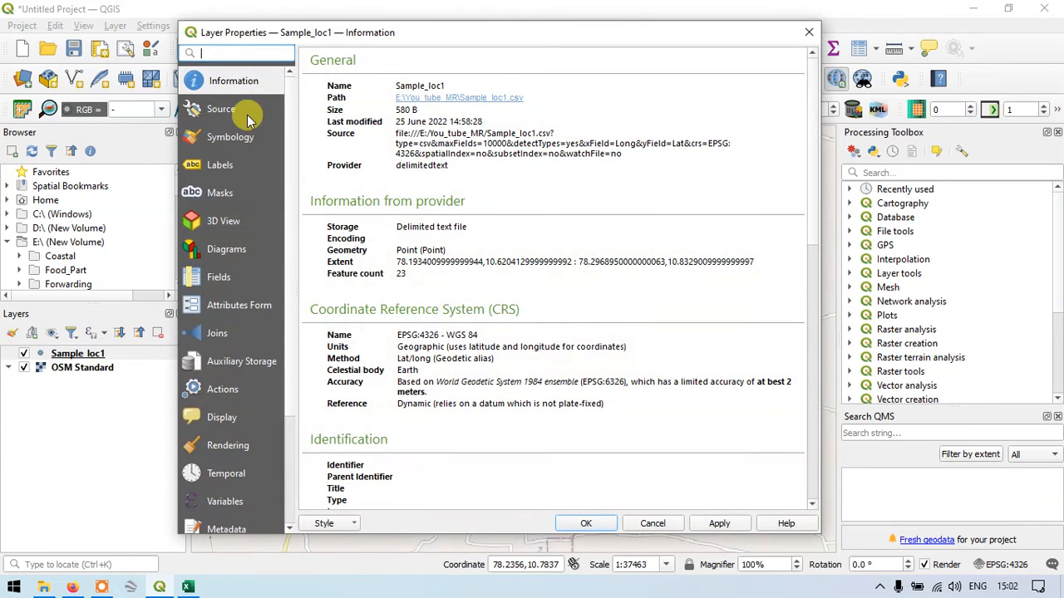
pyautogui.click(223, 166)
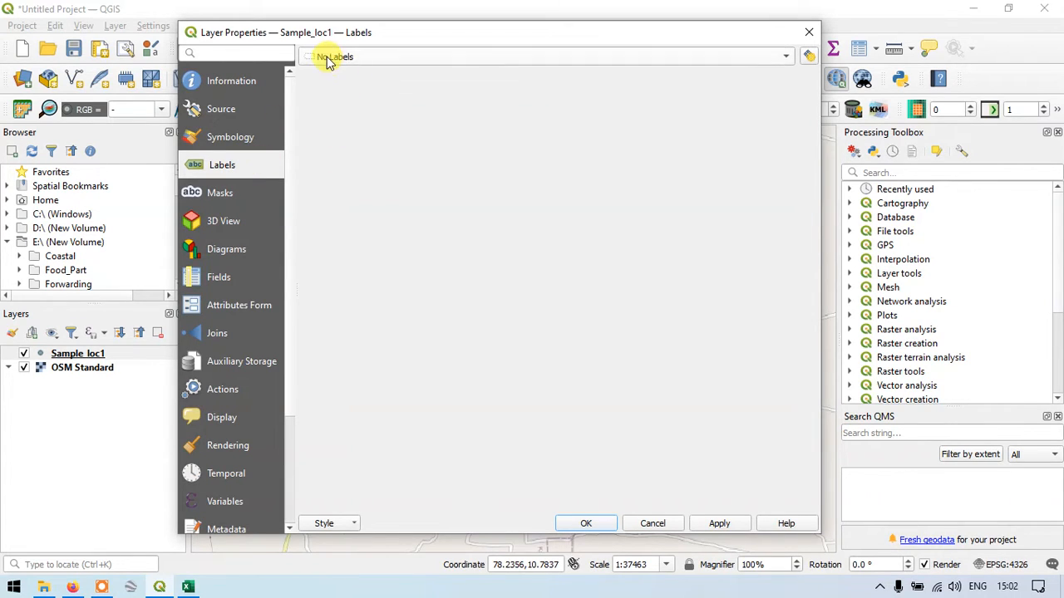
pyautogui.click(403, 58)
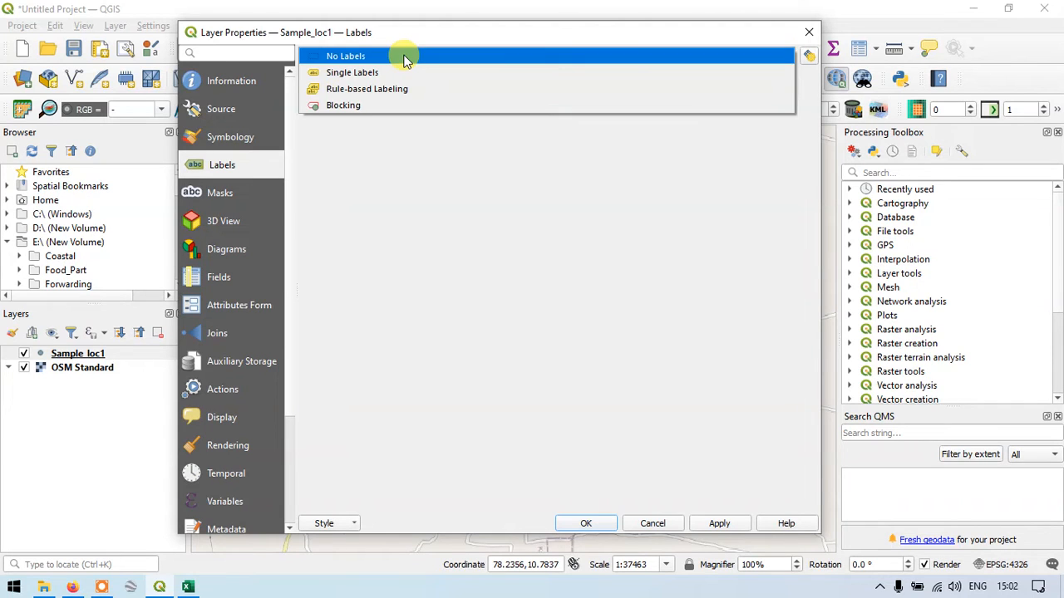
pyautogui.click(350, 73)
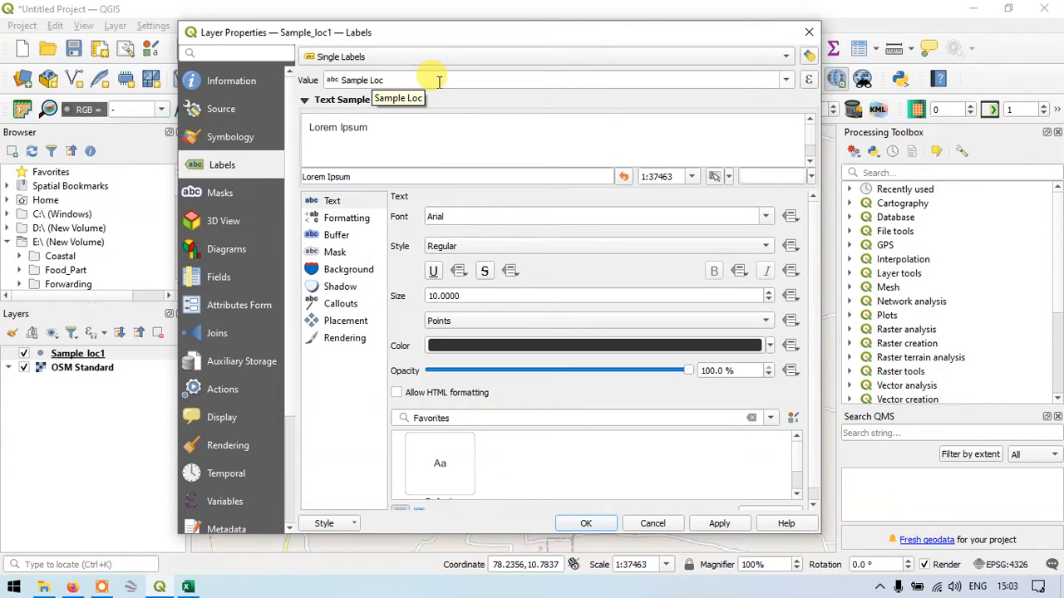
pyautogui.click(398, 81)
pyautogui.click(786, 80)
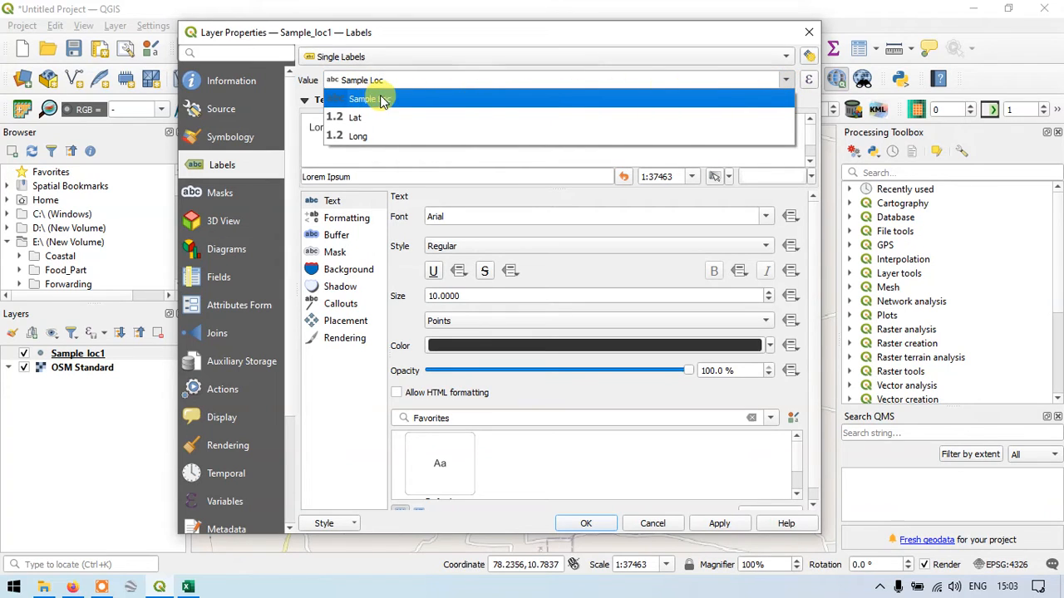
pyautogui.click(382, 100)
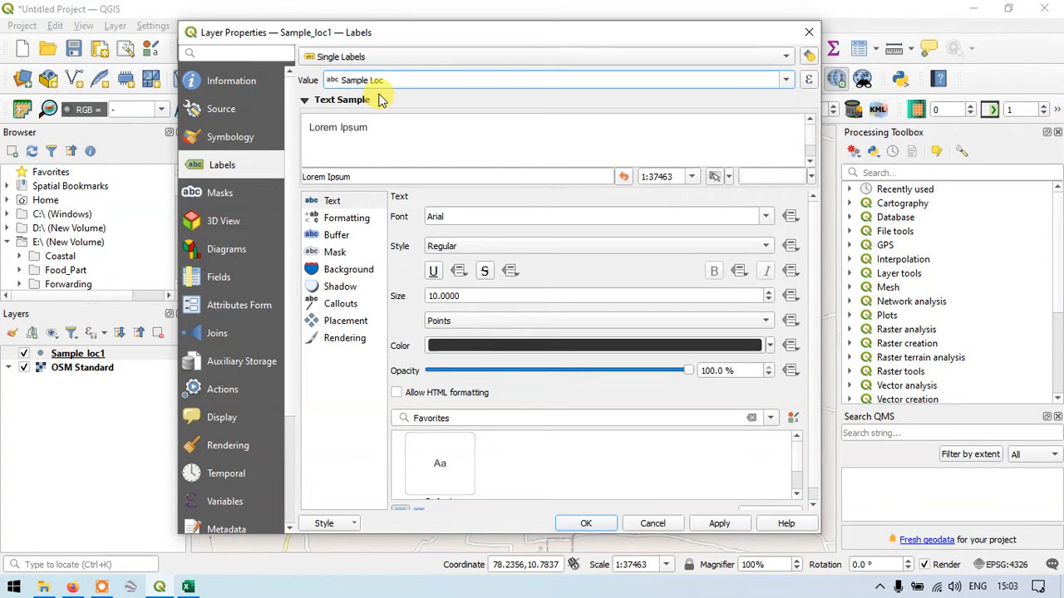
# Step: Set the label text color to orange and apply the label settings to the Sample_loc1 layer
pyautogui.click(769, 346)
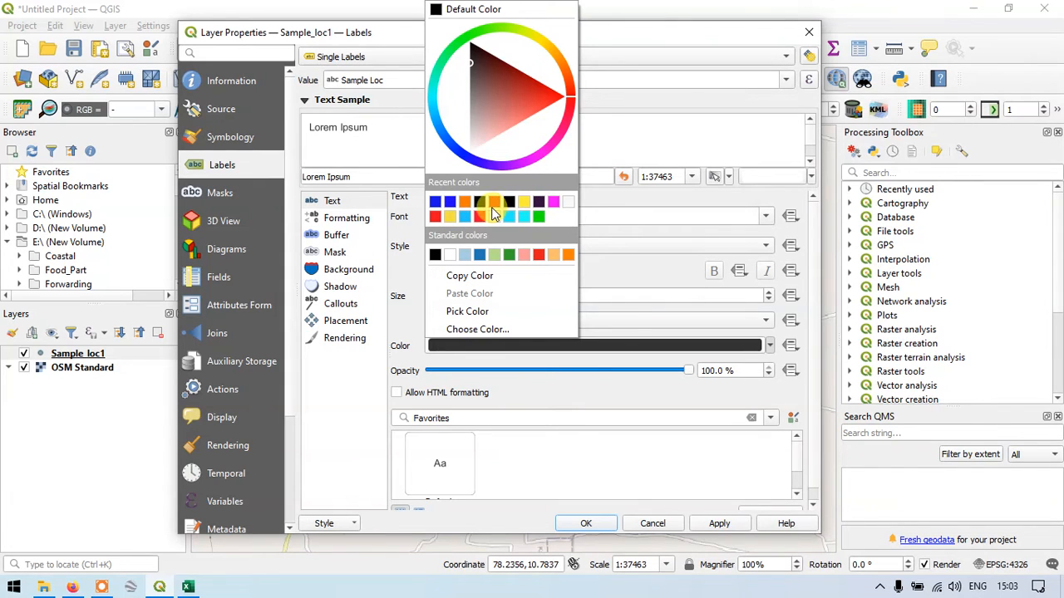
pyautogui.click(466, 203)
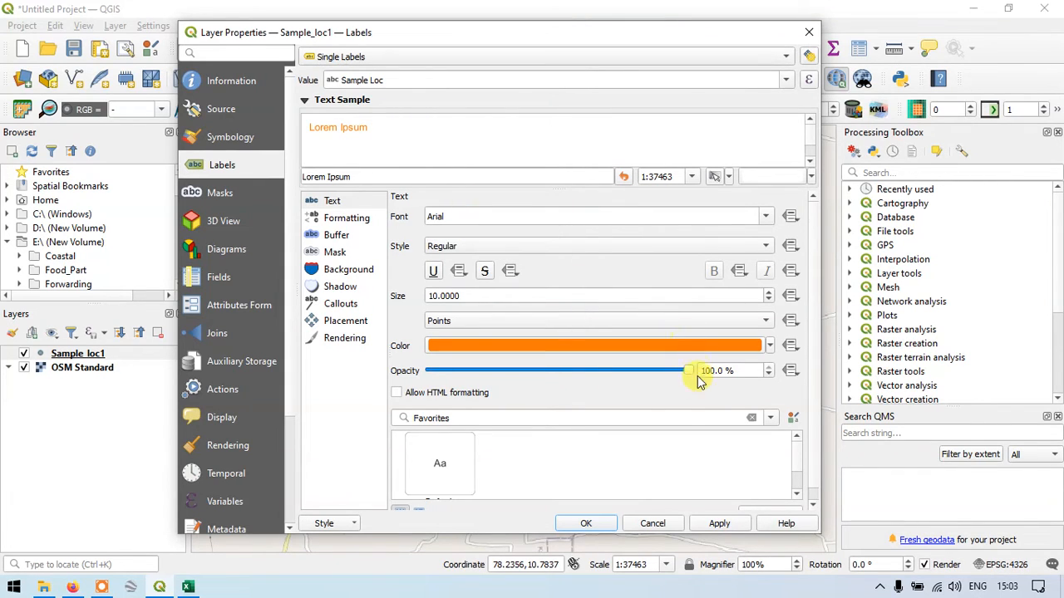
pyautogui.click(721, 532)
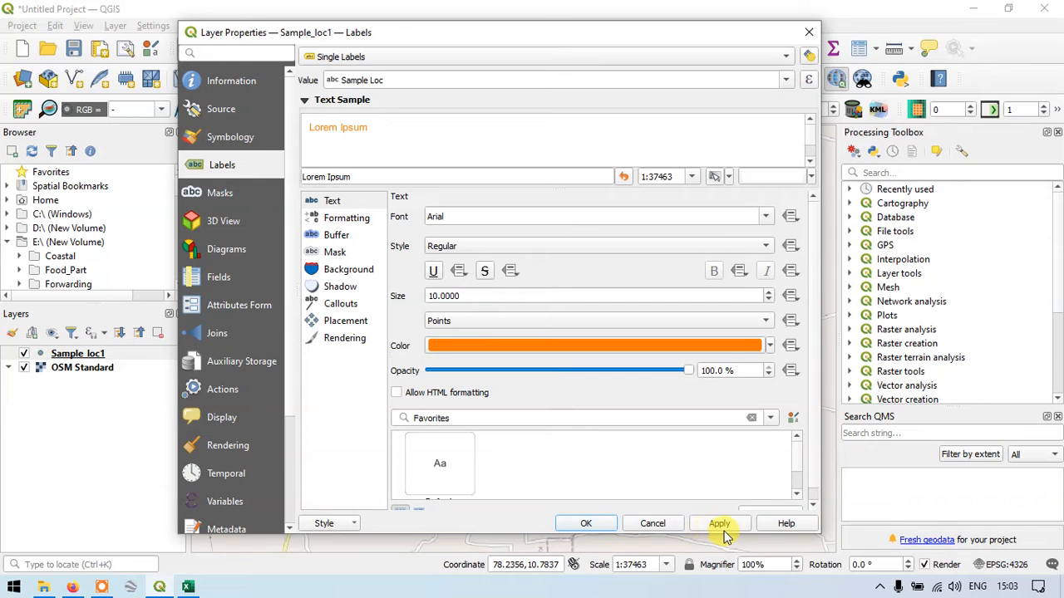
pyautogui.click(587, 525)
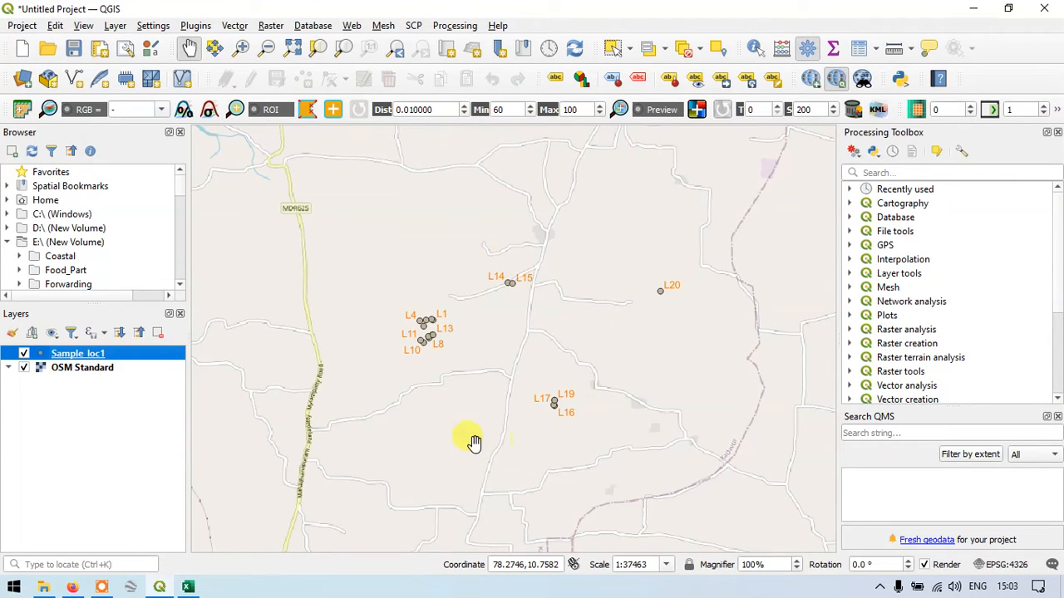
# Step: Change the Sample_loc1 layer's point marker color to blue and apply the symbology
pyautogui.doubleClick(94, 356)
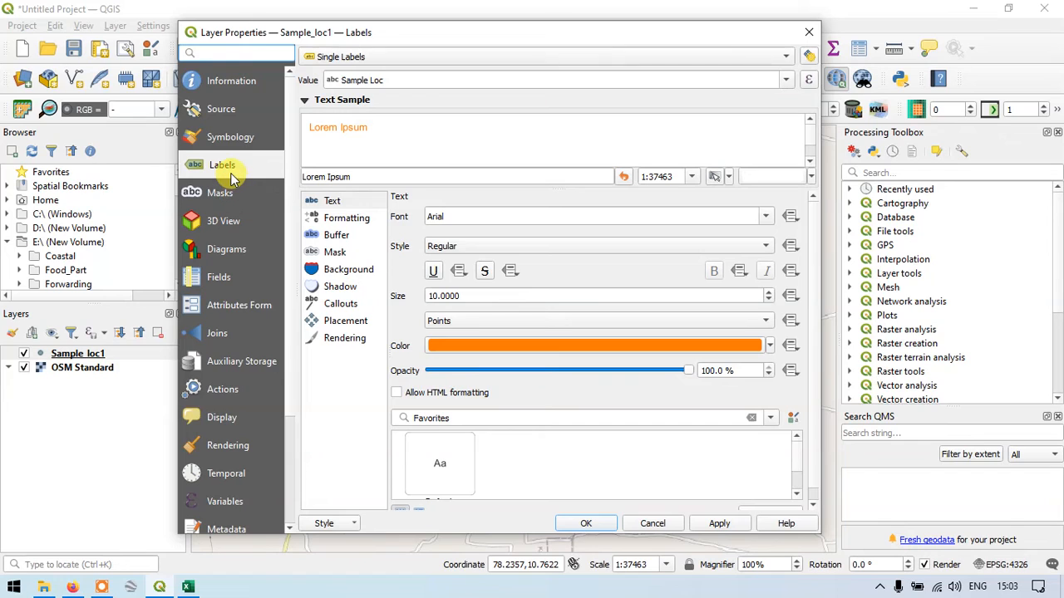
pyautogui.click(234, 138)
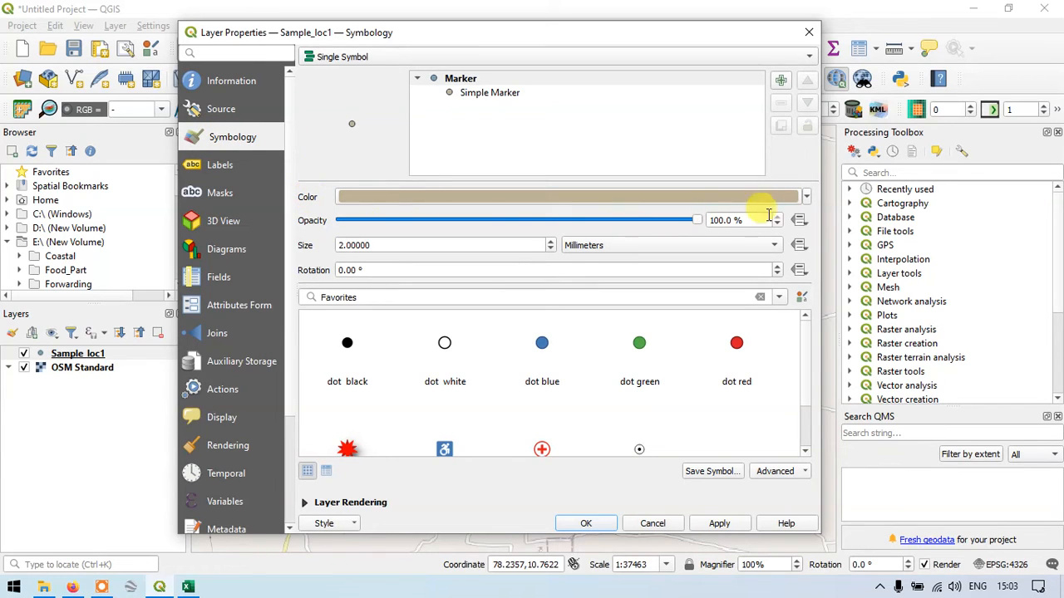
pyautogui.click(805, 197)
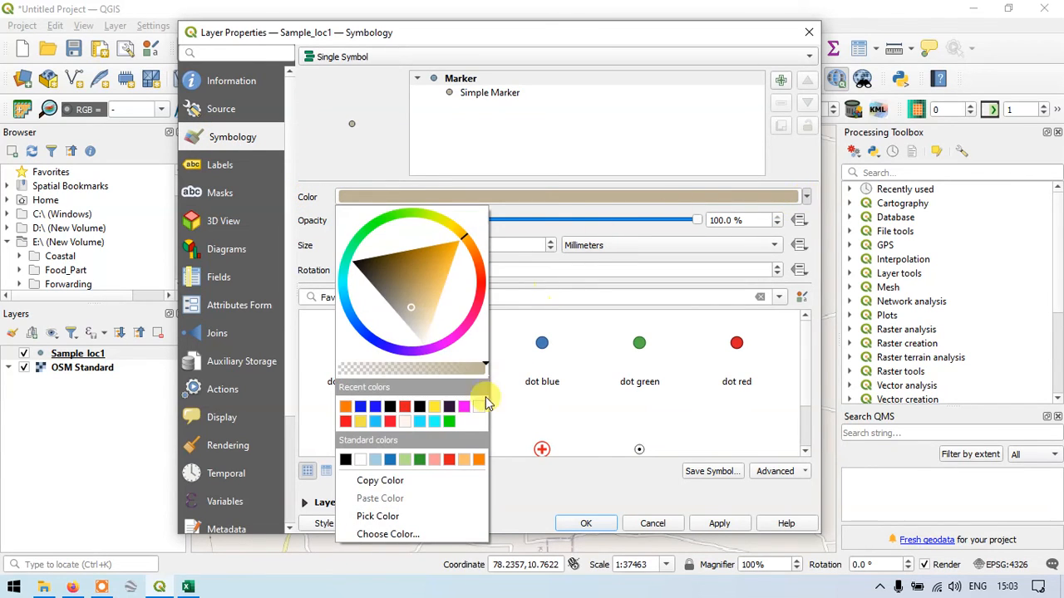
pyautogui.click(359, 407)
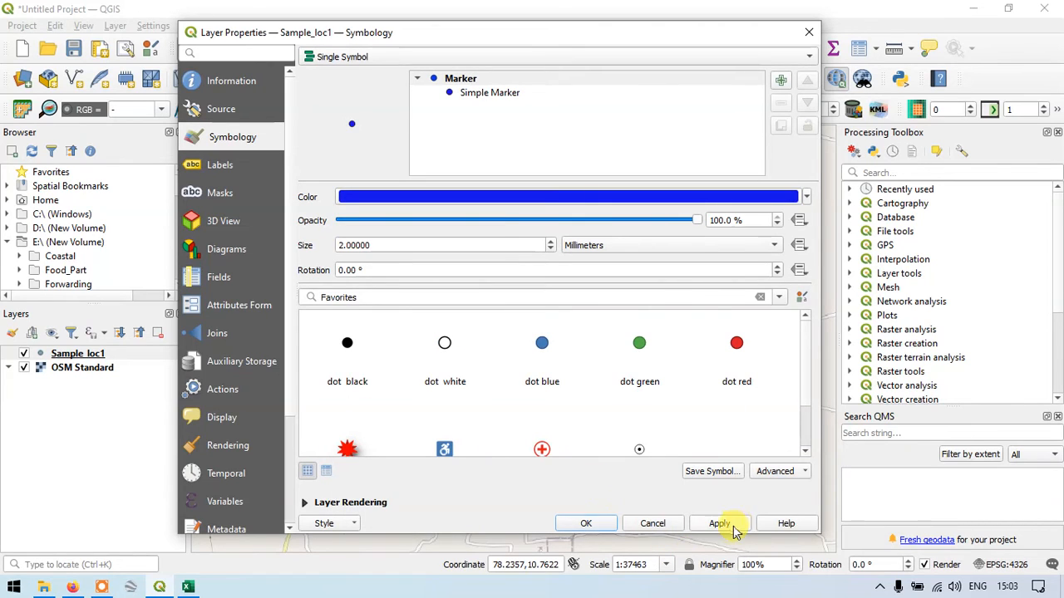
pyautogui.click(586, 525)
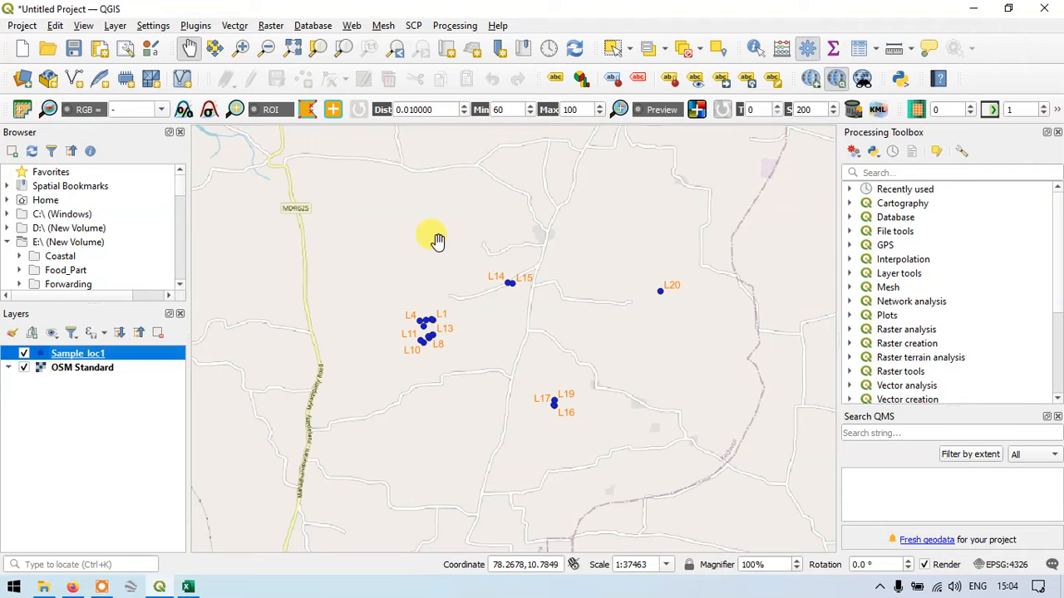
# Step: Examine the Sample_loc1 layer's source file, storage type and coordinate reference system in its properties
pyautogui.moveTo(363, 252); pyautogui.dragTo(380, 242)
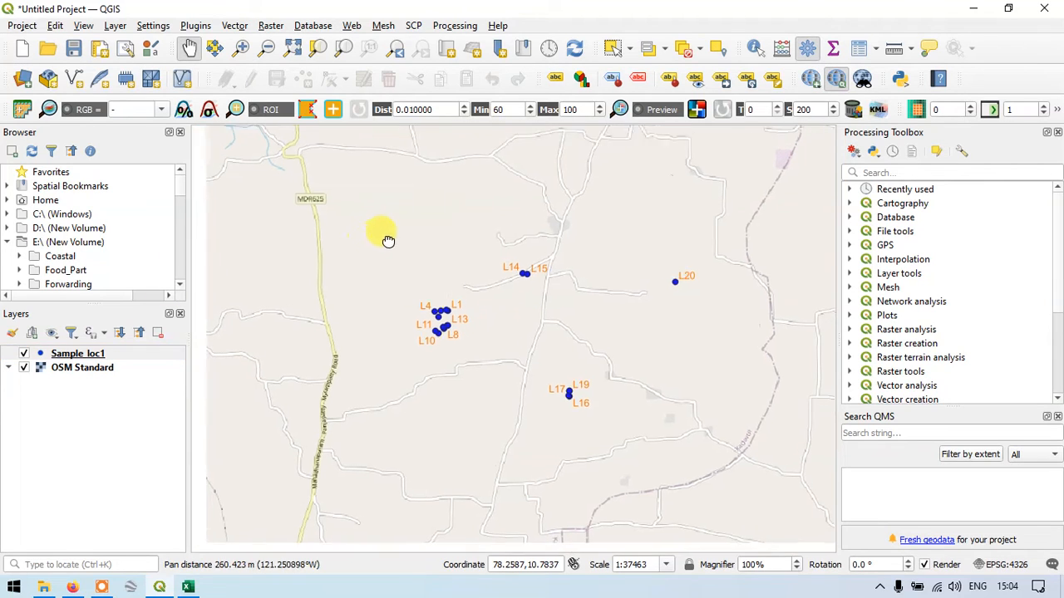
pyautogui.click(91, 354)
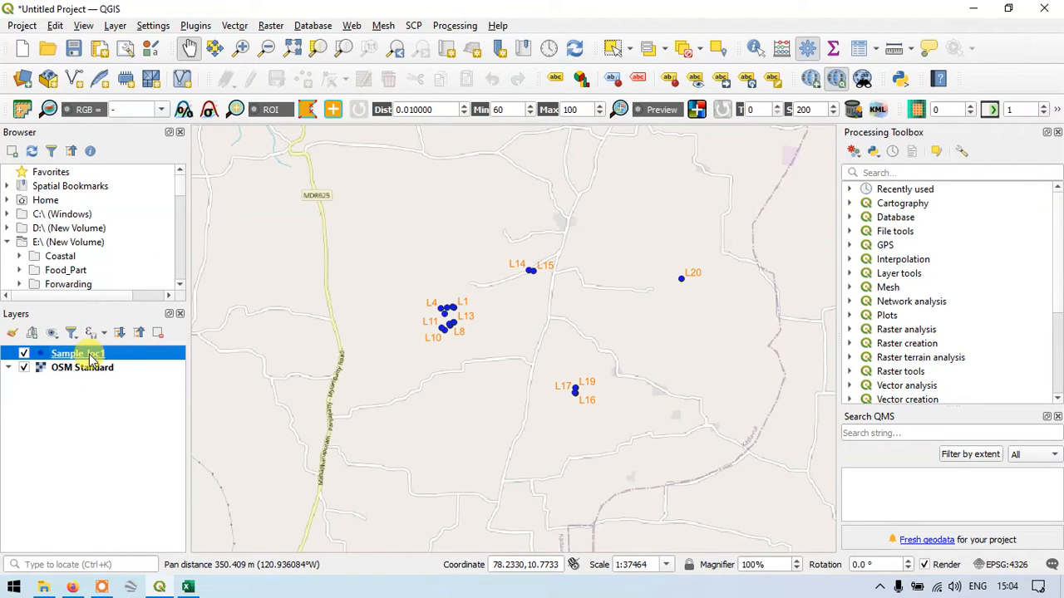
pyautogui.doubleClick(92, 356)
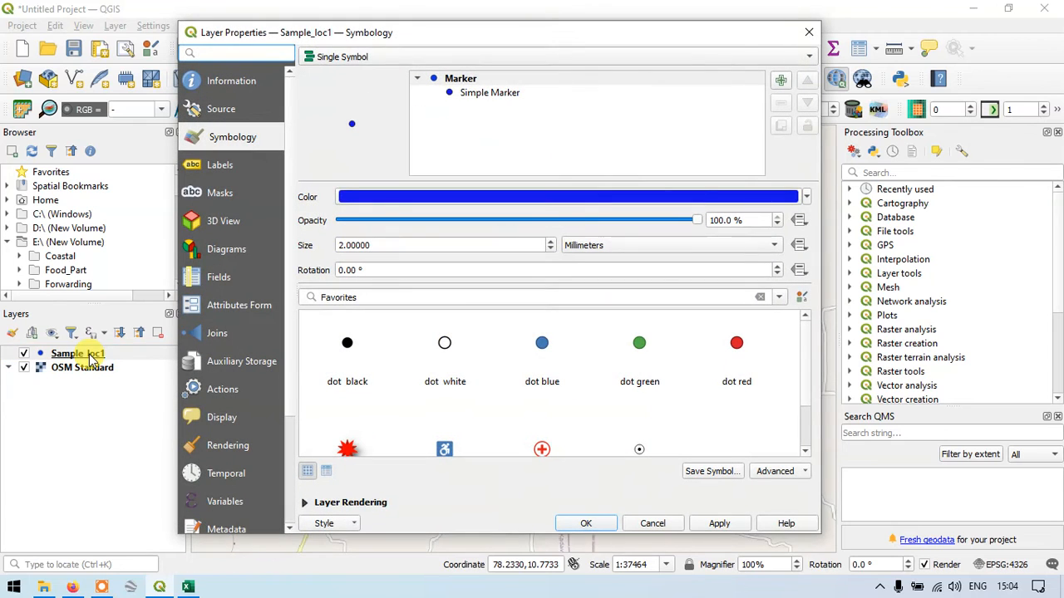
pyautogui.click(236, 89)
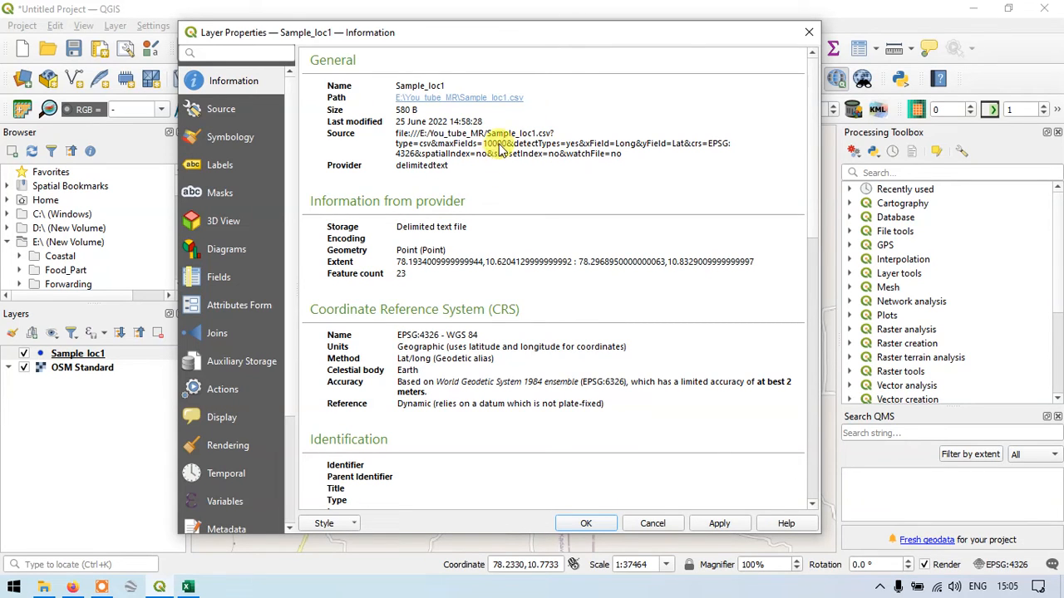
pyautogui.click(809, 32)
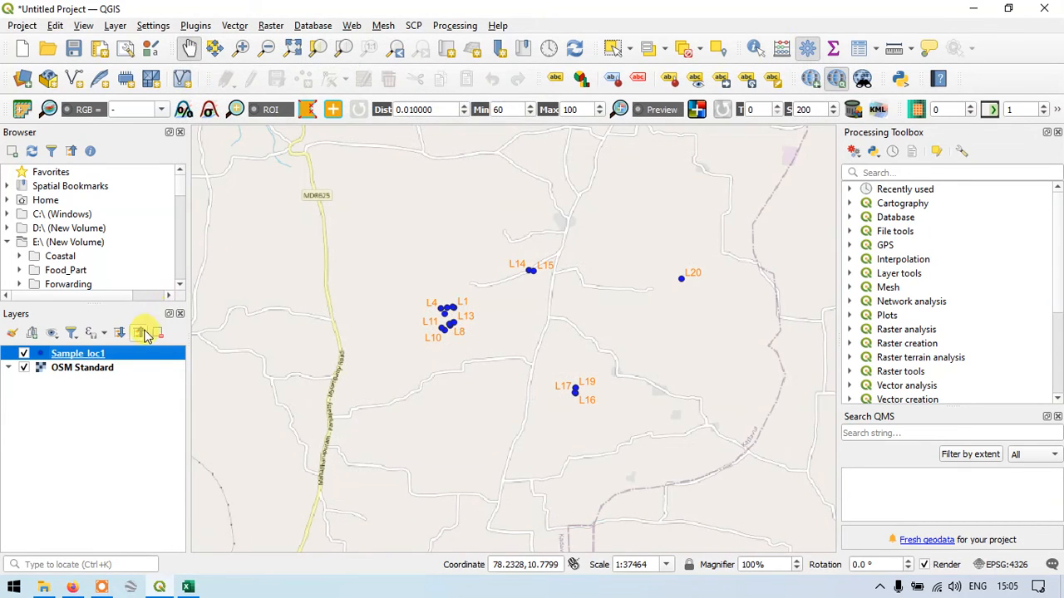
# Step: Set up an export of the Sample_loc1 layer's features as an ESRI Shapefile named sample_points in EPSG:4326 - WGS 84
pyautogui.rightClick(88, 356)
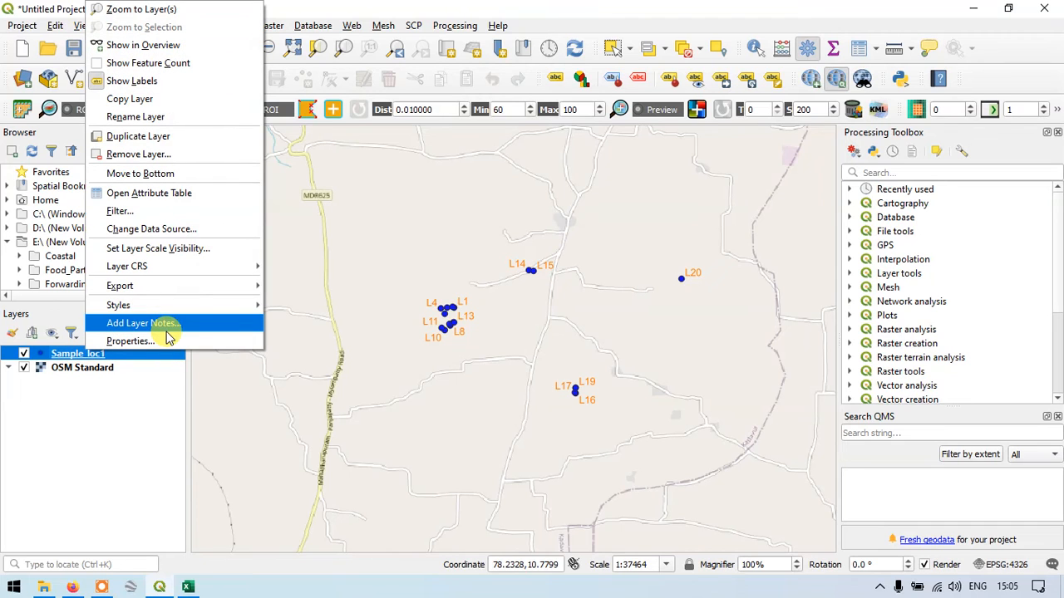
pyautogui.moveTo(223, 287)
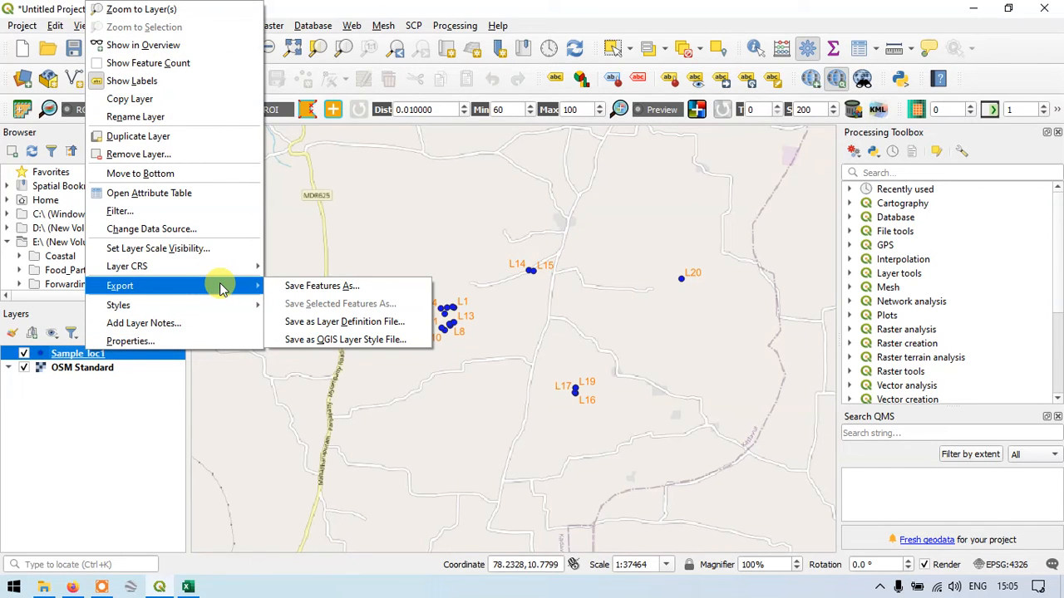
pyautogui.click(320, 286)
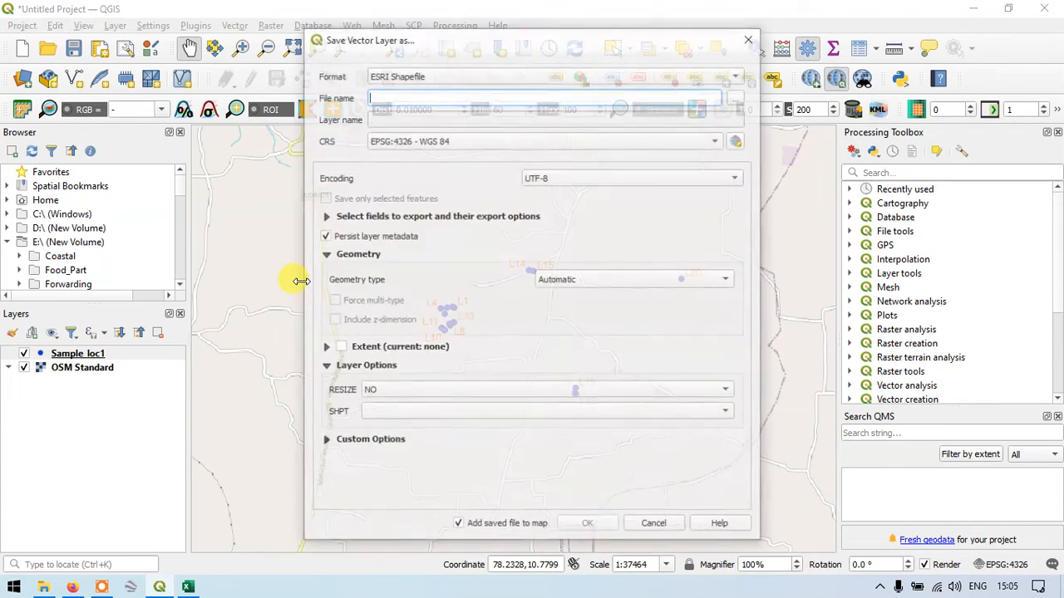
pyautogui.click(479, 76)
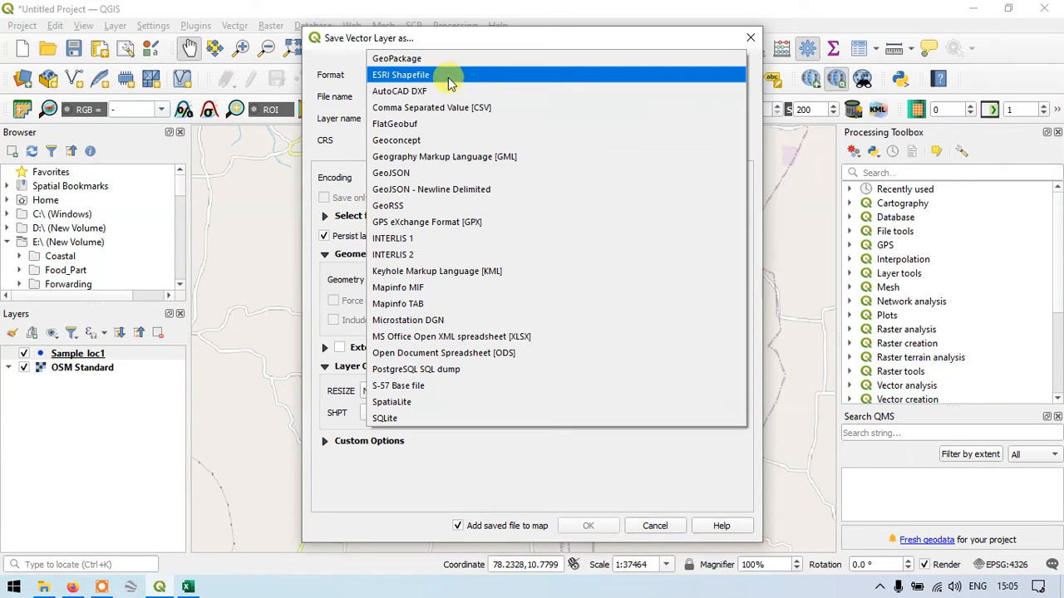
pyautogui.click(410, 76)
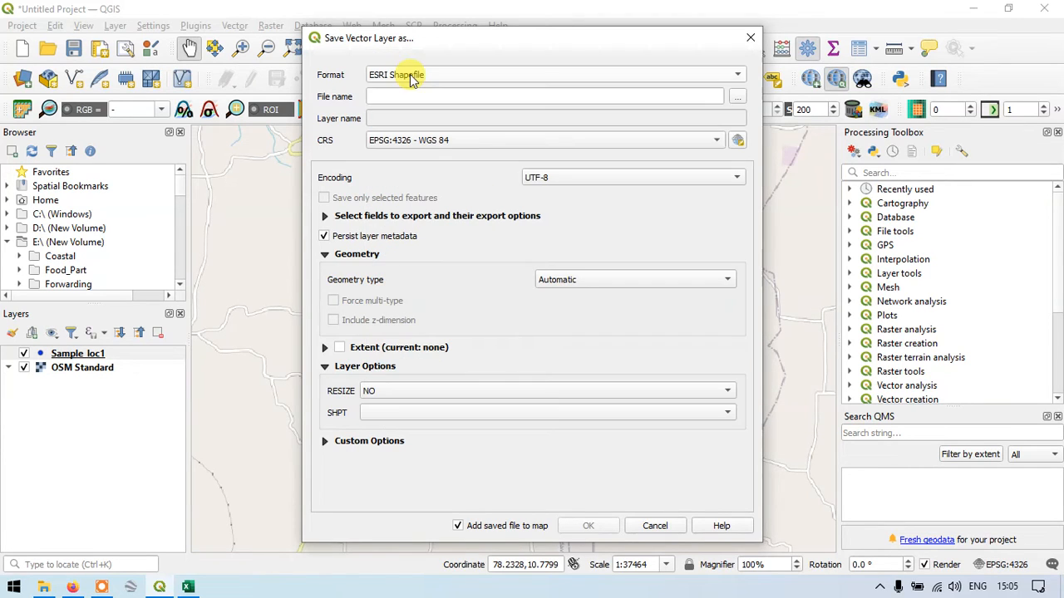
pyautogui.click(410, 98)
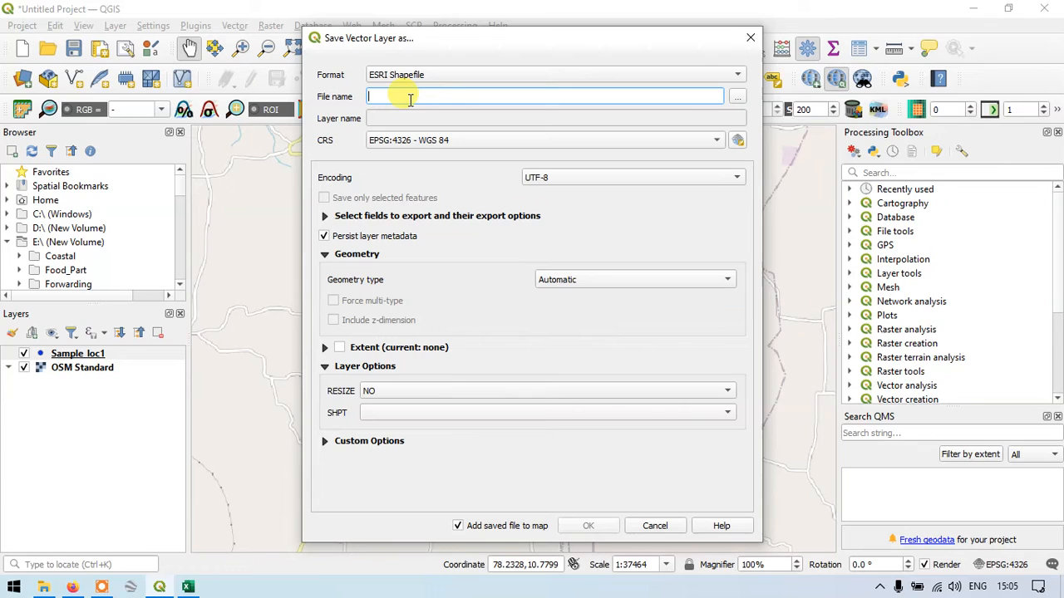
pyautogui.write('sam')
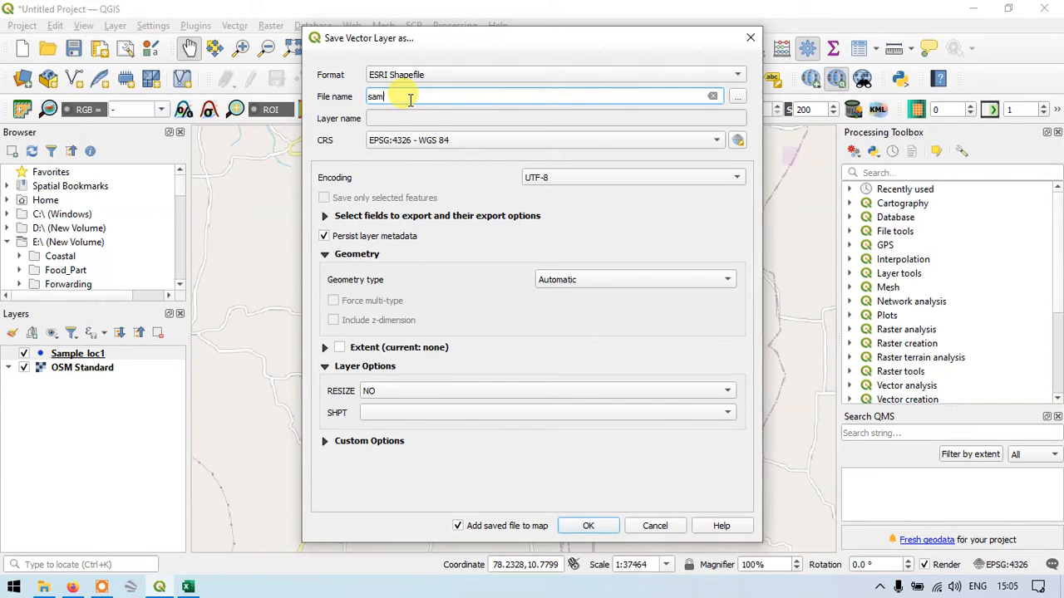
pyautogui.write('ple_points')
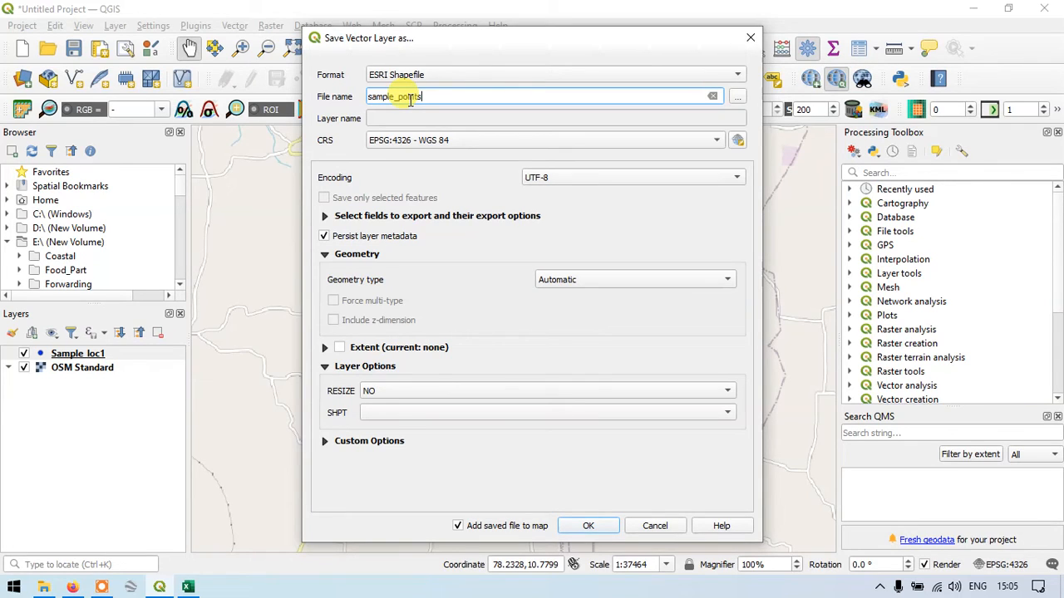
pyautogui.click(561, 148)
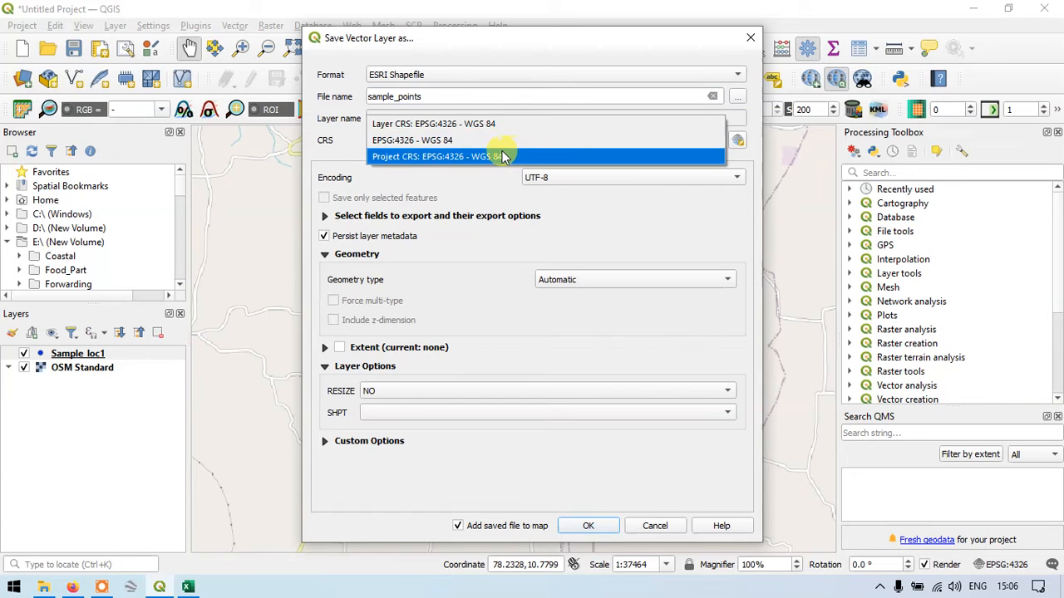
pyautogui.click(470, 141)
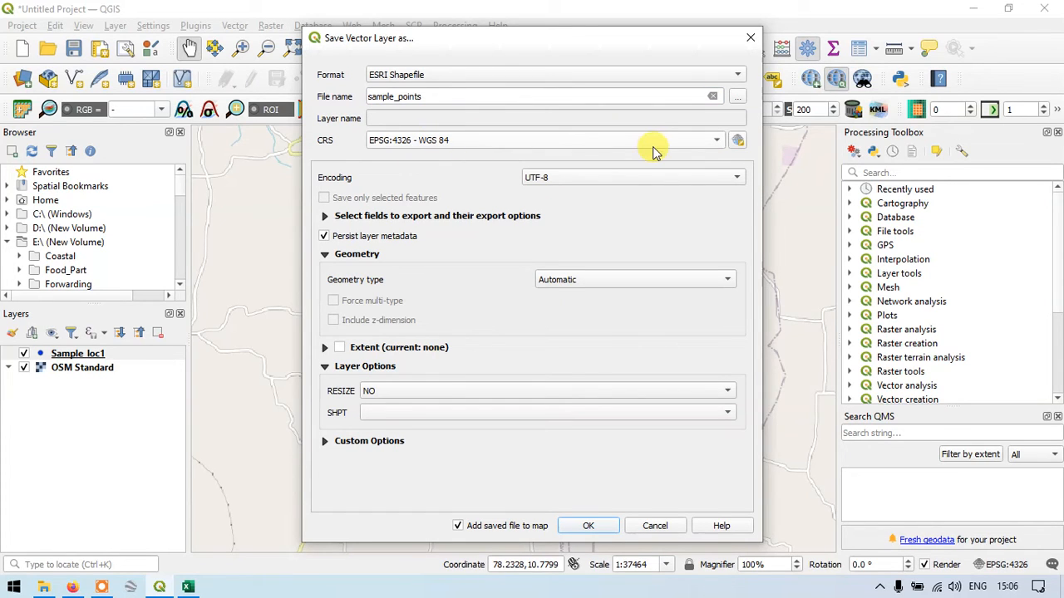
# Step: Set the scrap folder in E:\You_tube_MR\Qgis as the save location for the sample_points shapefile
pyautogui.click(738, 96)
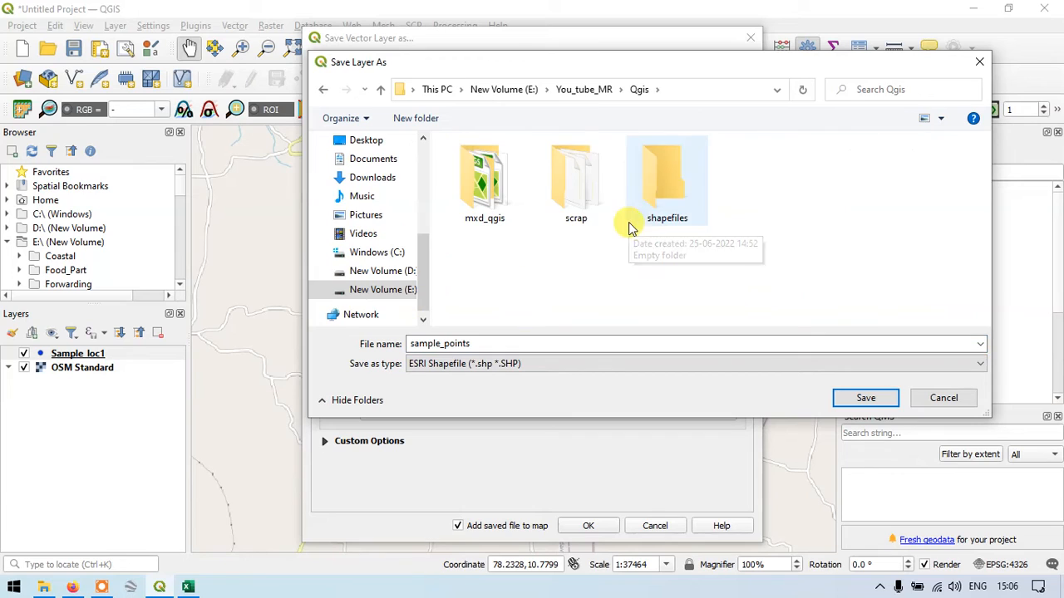
pyautogui.click(591, 194)
pyautogui.doubleClick(592, 194)
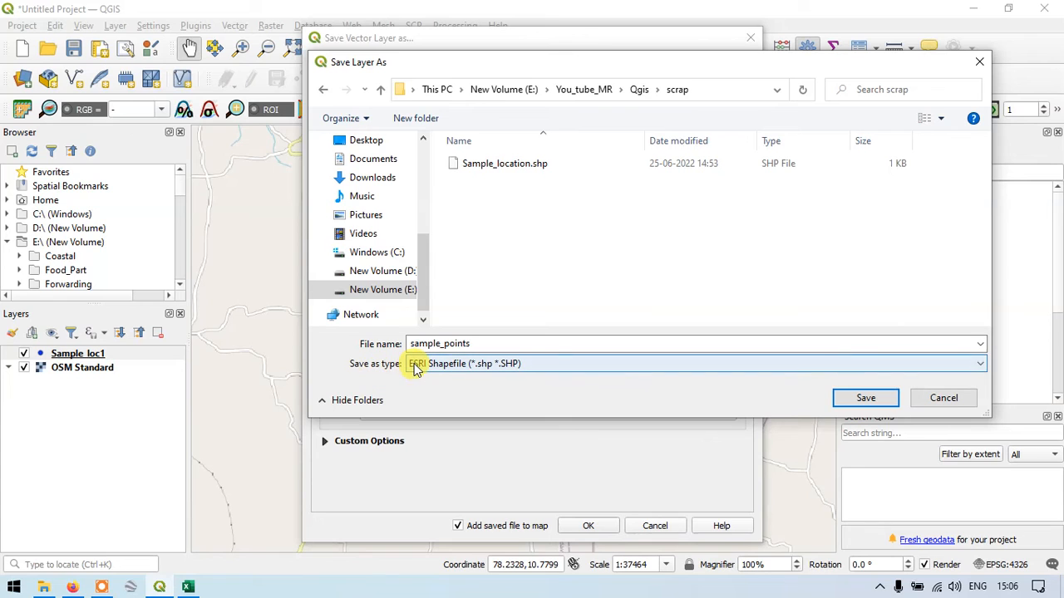
pyautogui.click(868, 397)
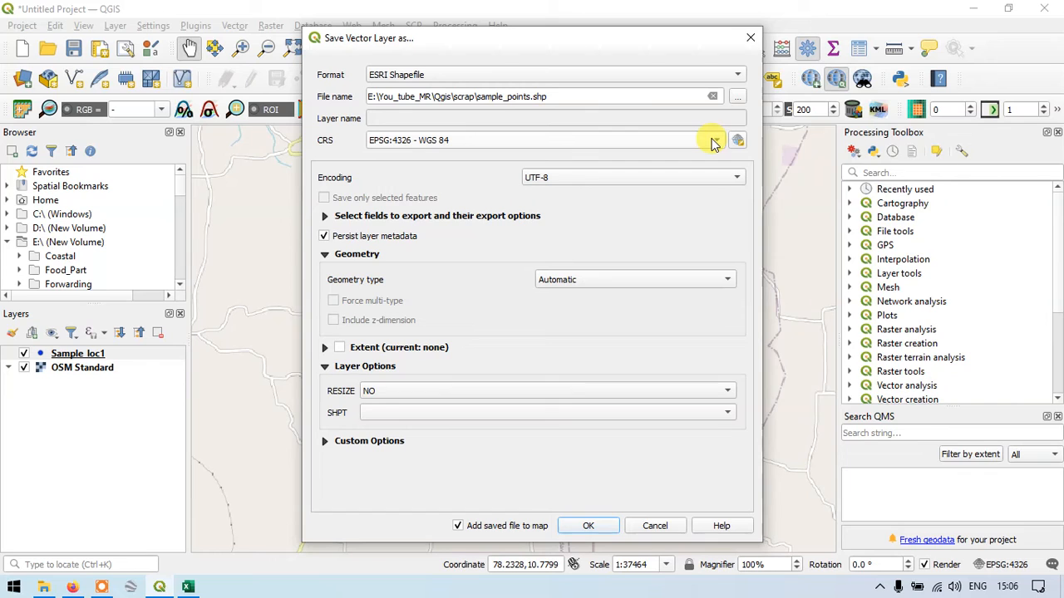
# Step: Keep EPSG:4326 - WGS 84 as the export CRS and export the shapefile, adding it to the map
pyautogui.moveTo(459, 138)
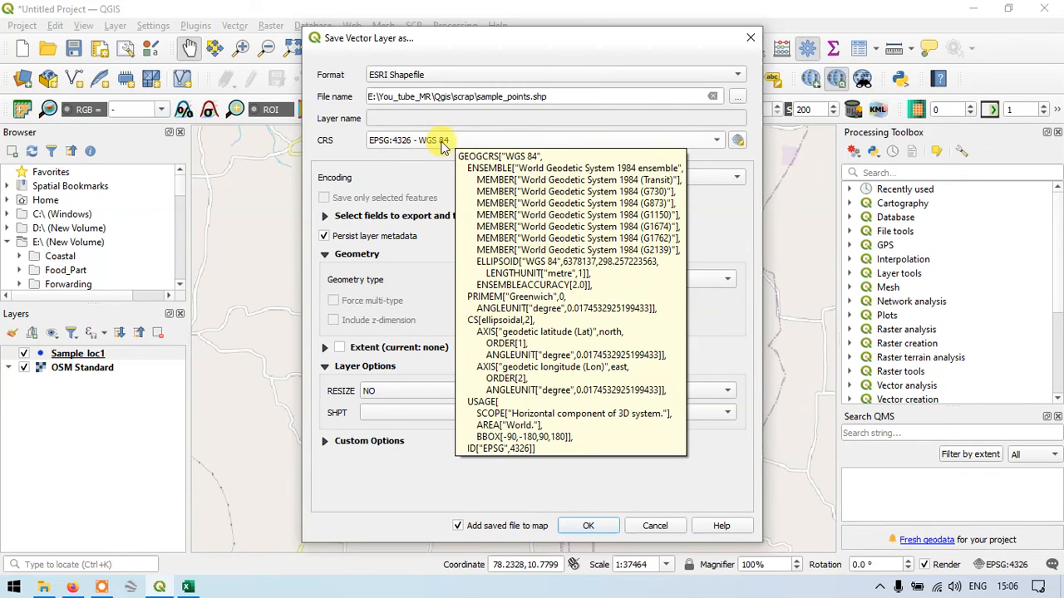
pyautogui.click(705, 141)
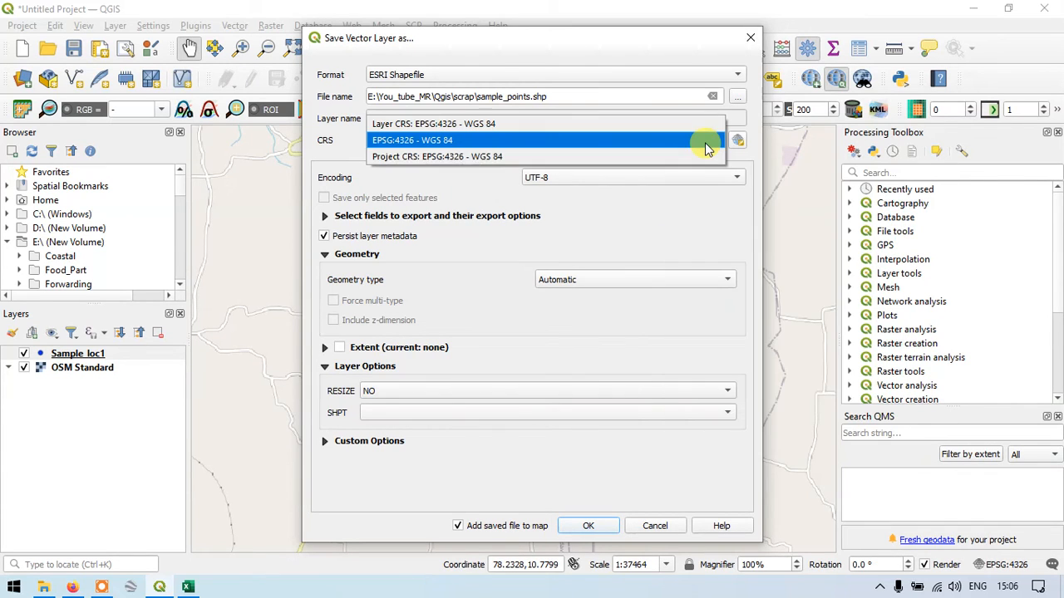
pyautogui.click(459, 139)
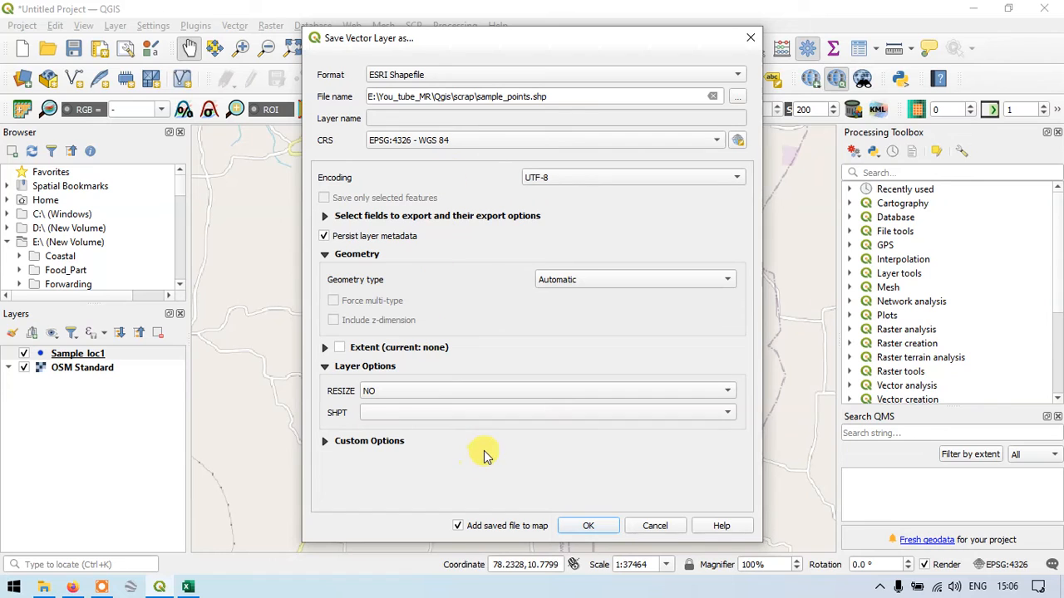
pyautogui.click(588, 525)
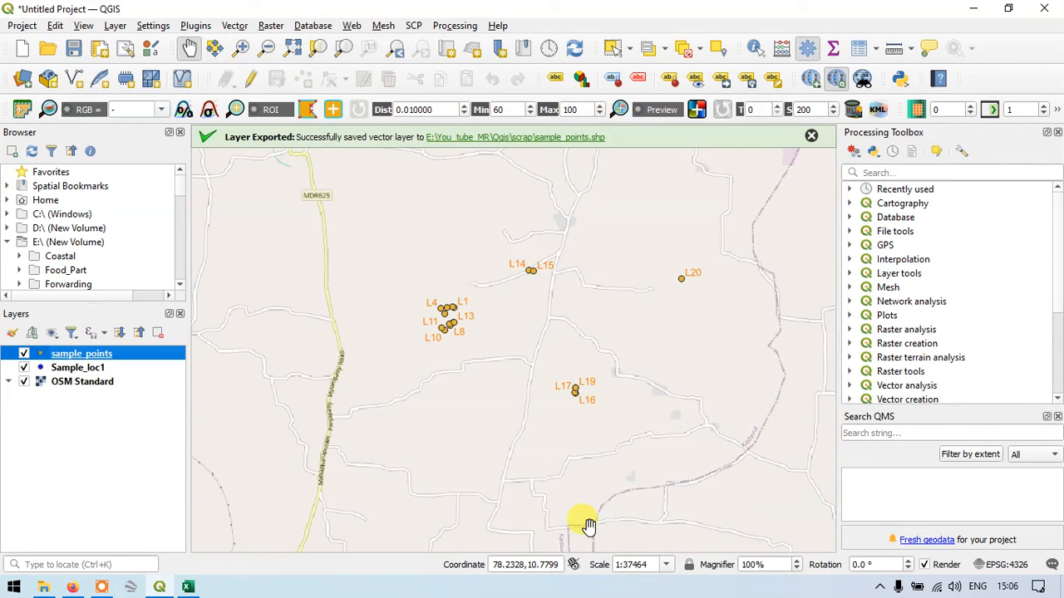
# Step: Remove the CSV-based Sample_loc1 layer from the project
pyautogui.click(88, 371)
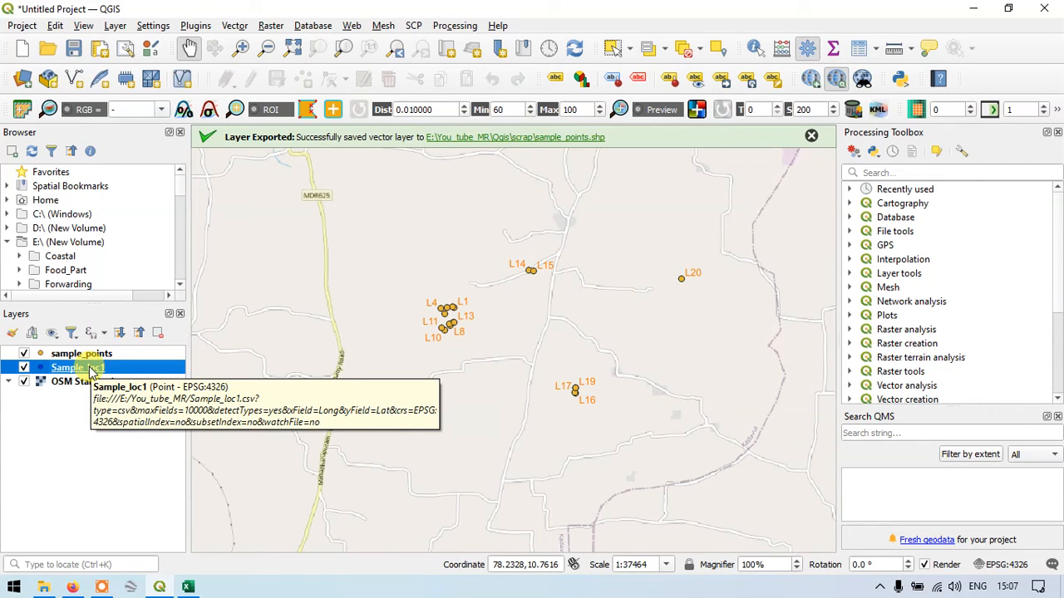
pyautogui.rightClick(90, 372)
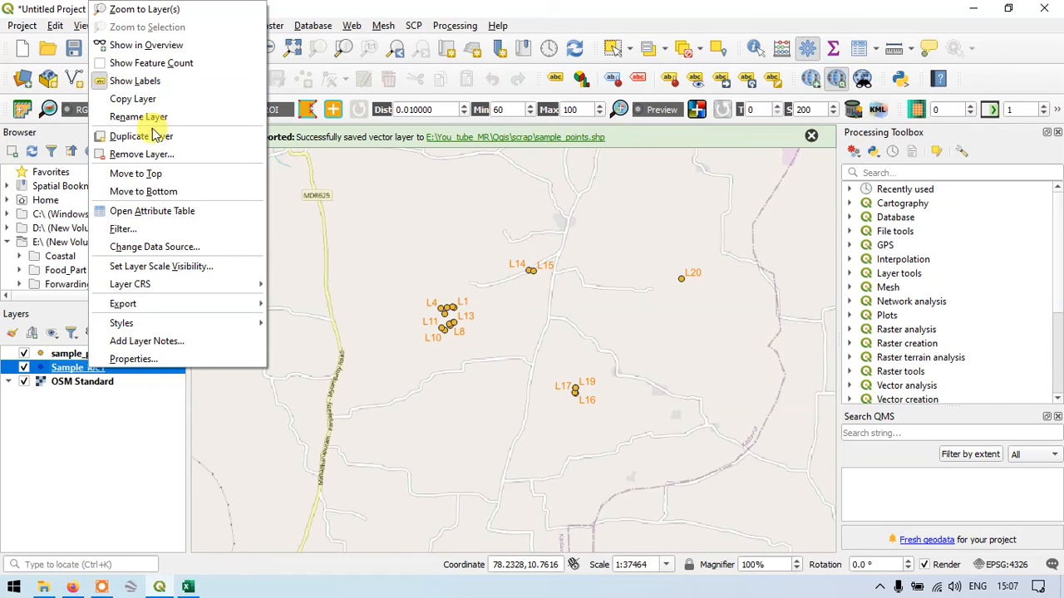
pyautogui.click(146, 157)
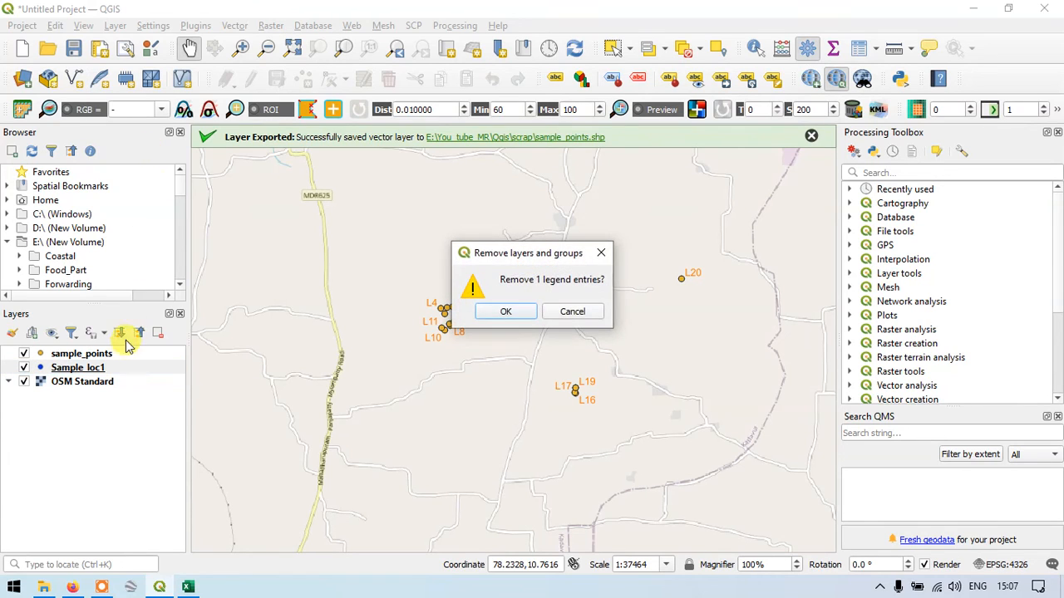
pyautogui.click(504, 310)
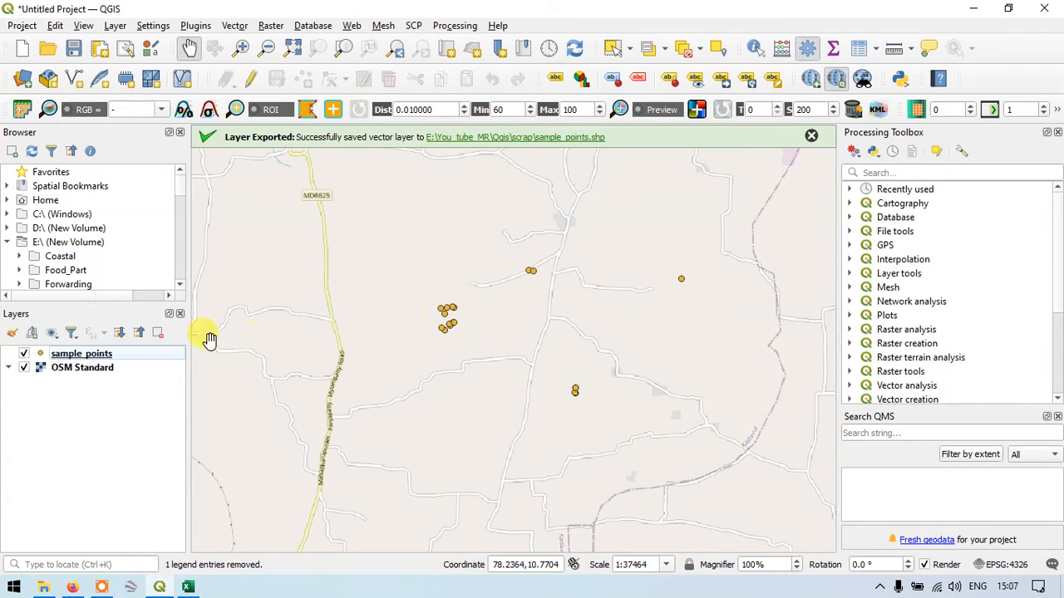
# Step: Examine the sample_points layer's file path, storage format and coordinate reference system in its properties
pyautogui.rightClick(100, 358)
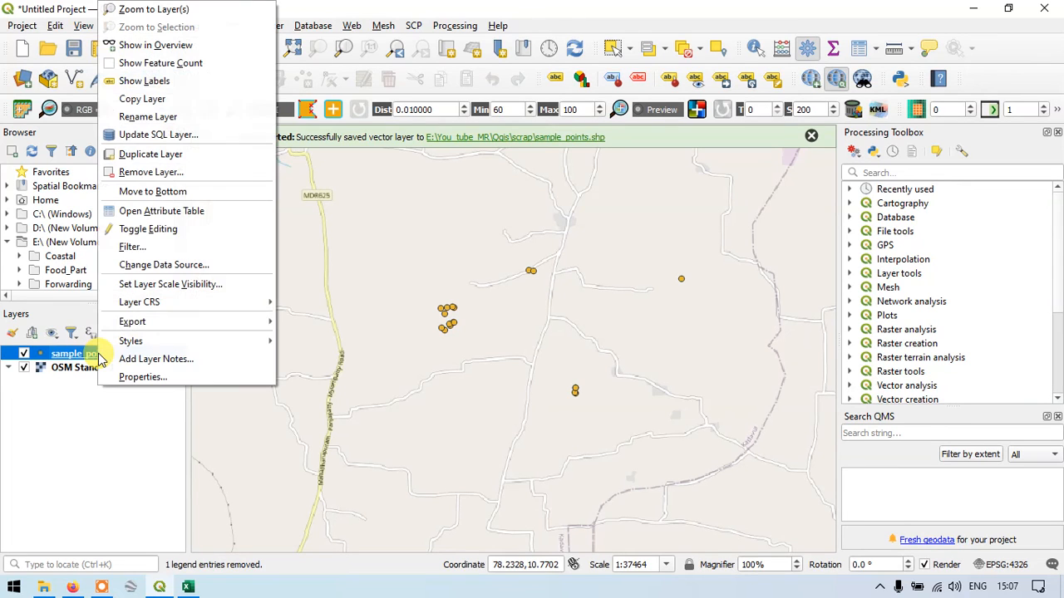
pyautogui.click(151, 381)
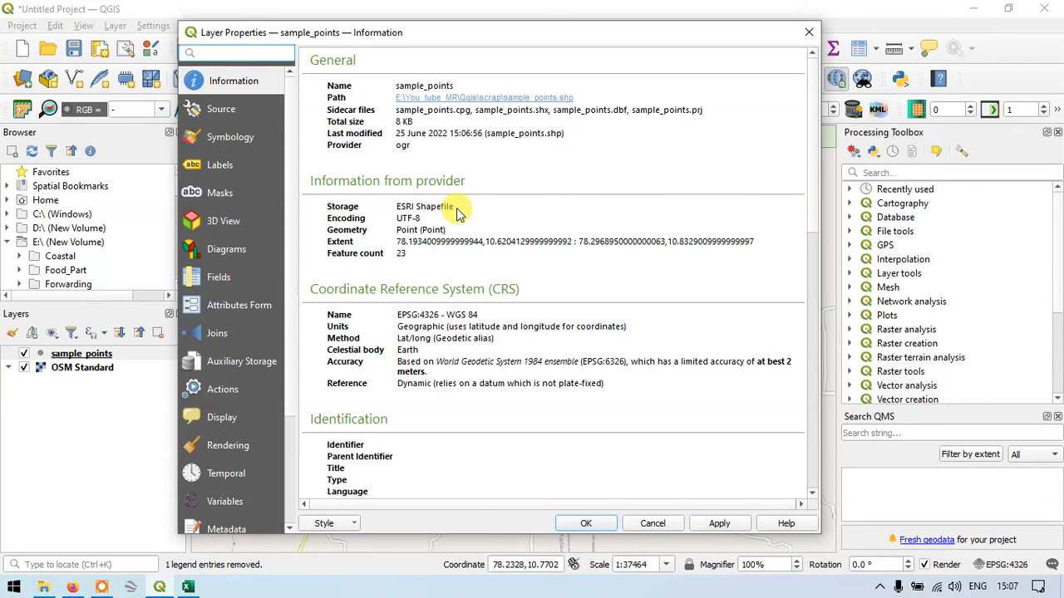
pyautogui.click(583, 528)
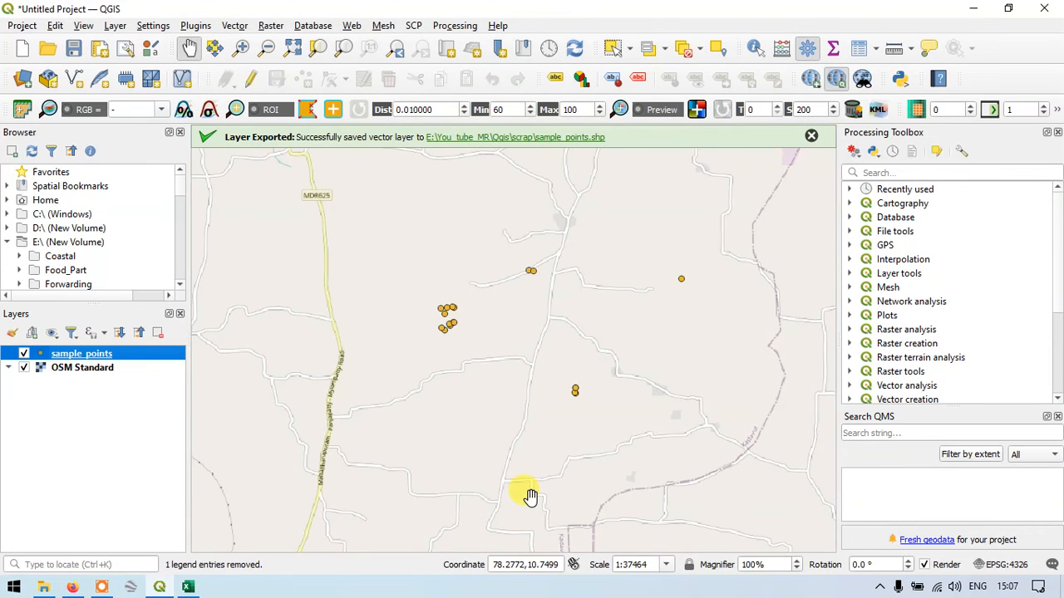